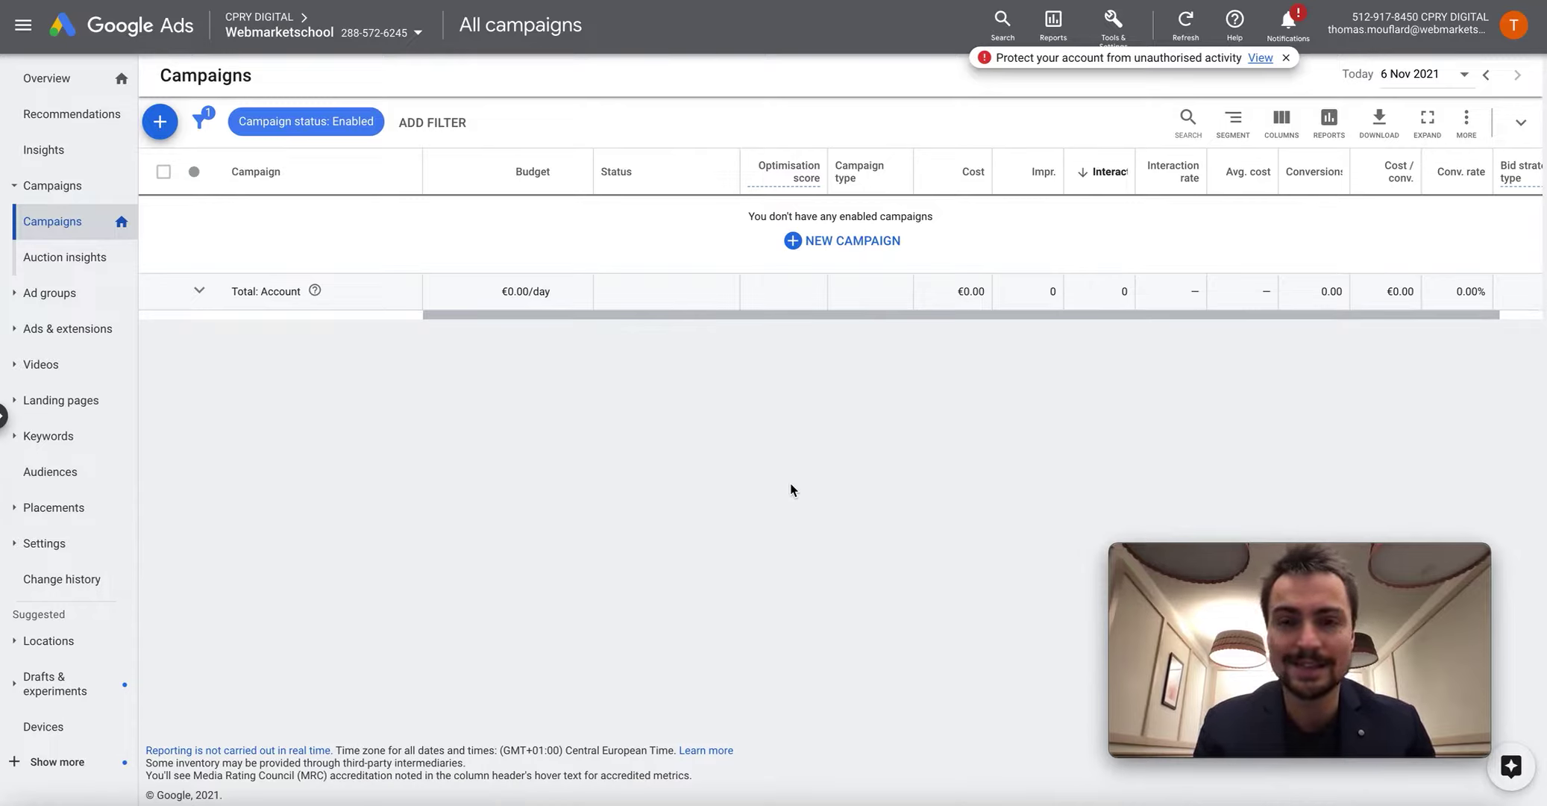
# - Dismiss the unauthorised activity notice and open the YouTube linking details among the account's linked accounts
pyautogui.click(1285, 59)
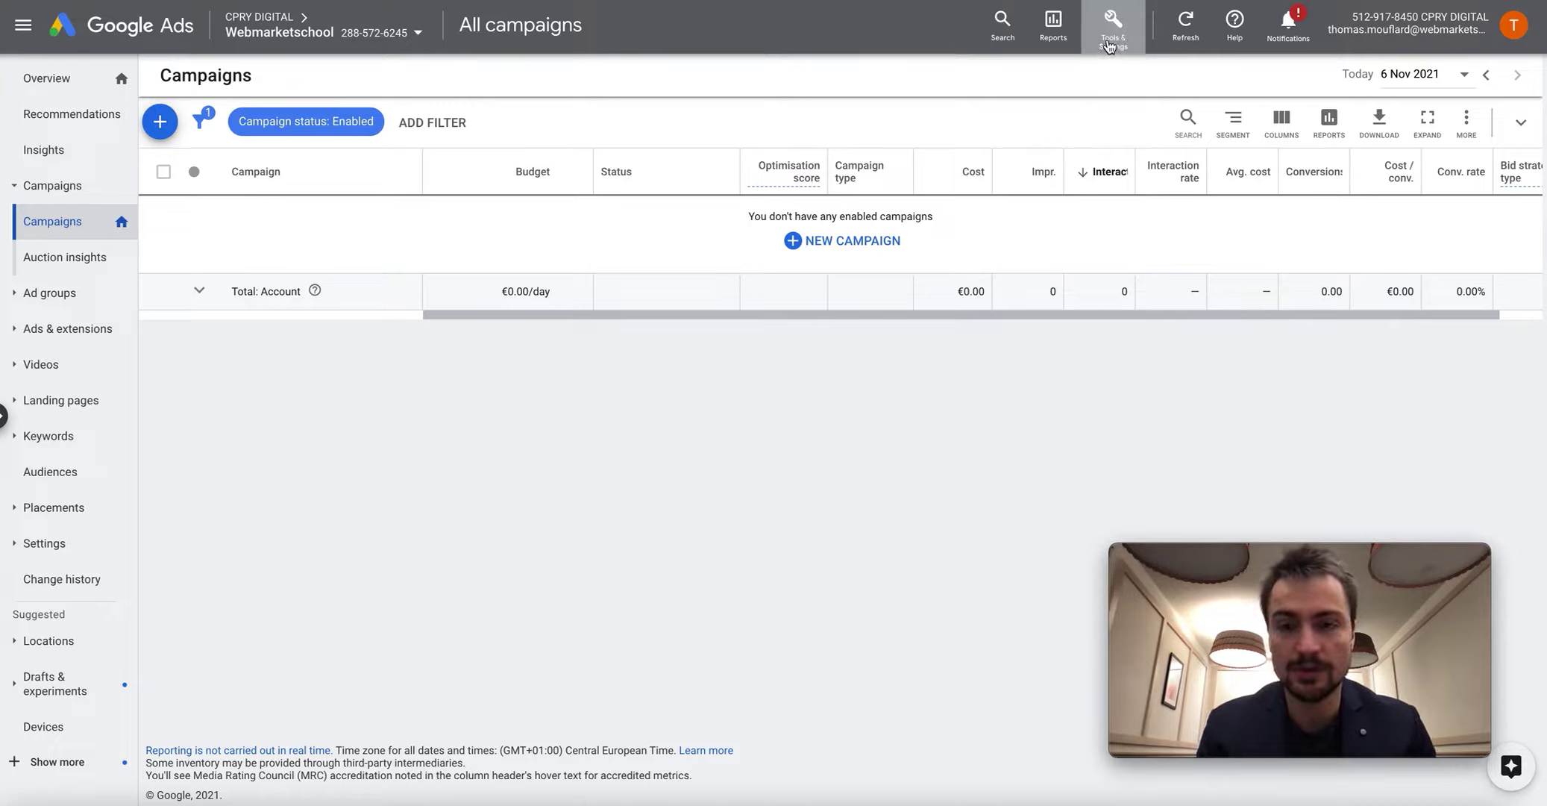
pyautogui.click(1110, 46)
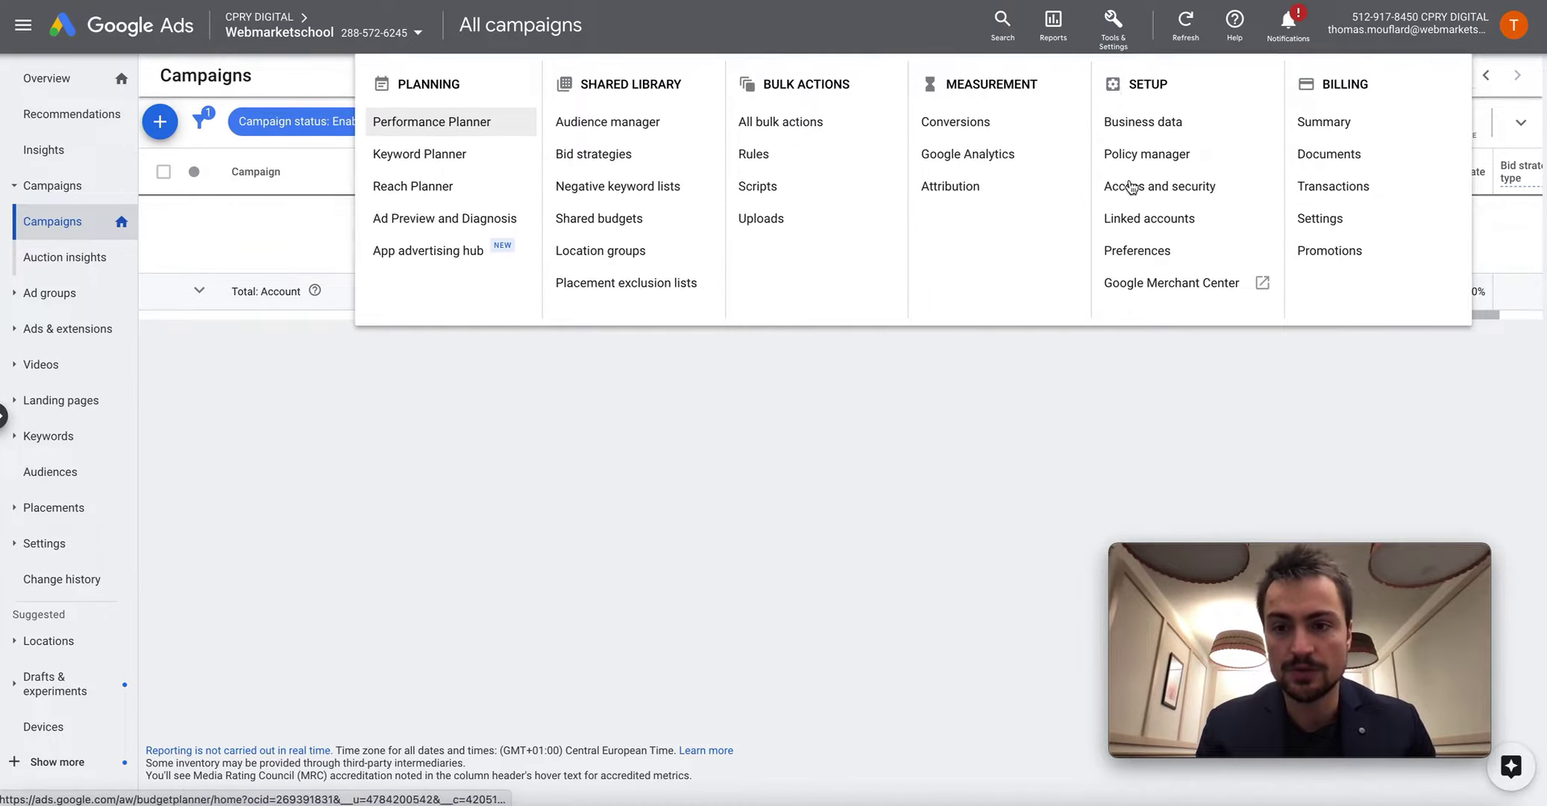
pyautogui.click(1135, 219)
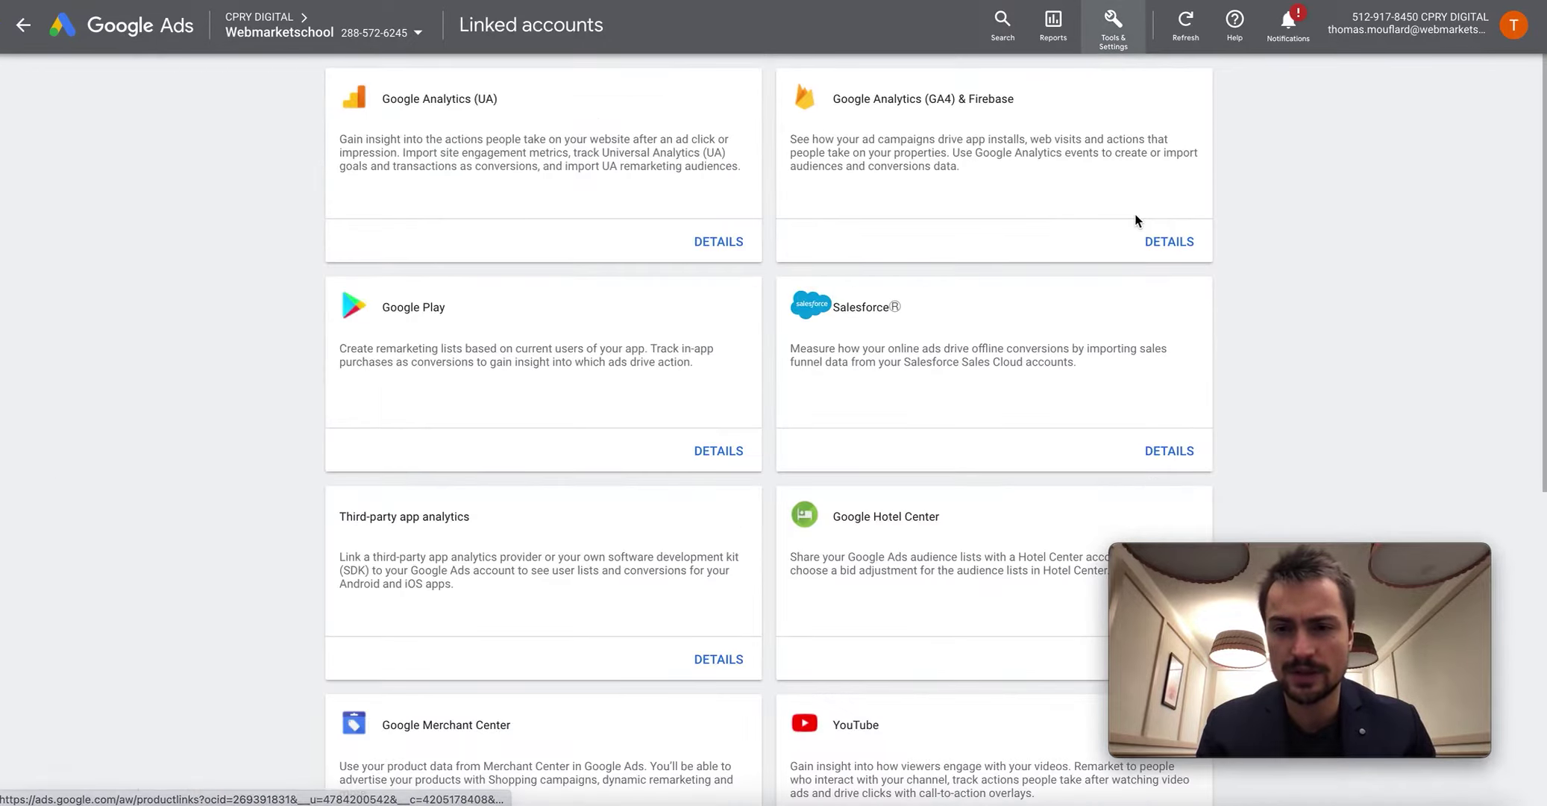
pyautogui.scroll(-5, 1007, 266)
pyautogui.scroll(-3, 1007, 270)
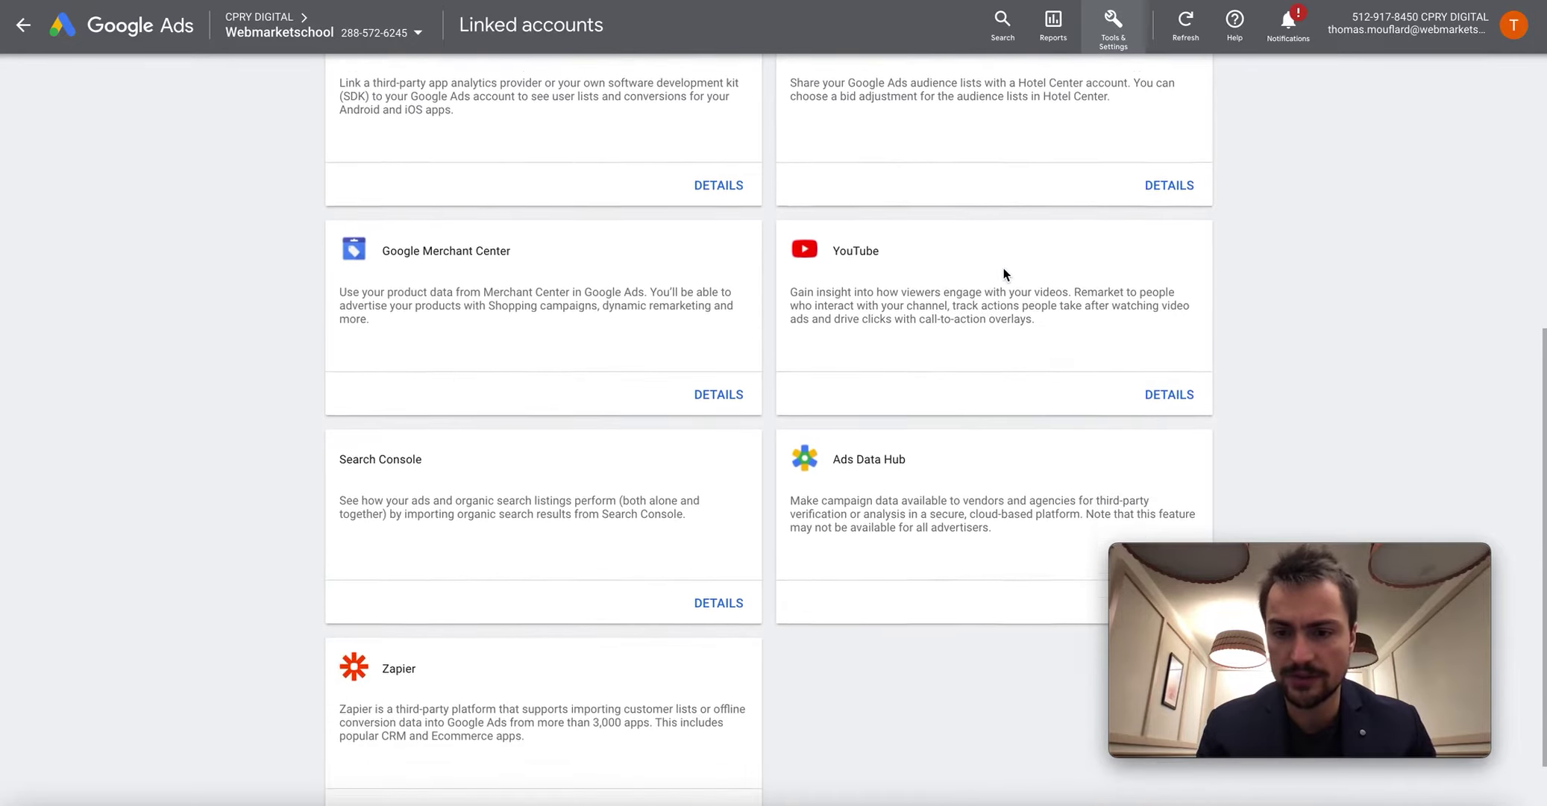
pyautogui.scroll(7, 636, 412)
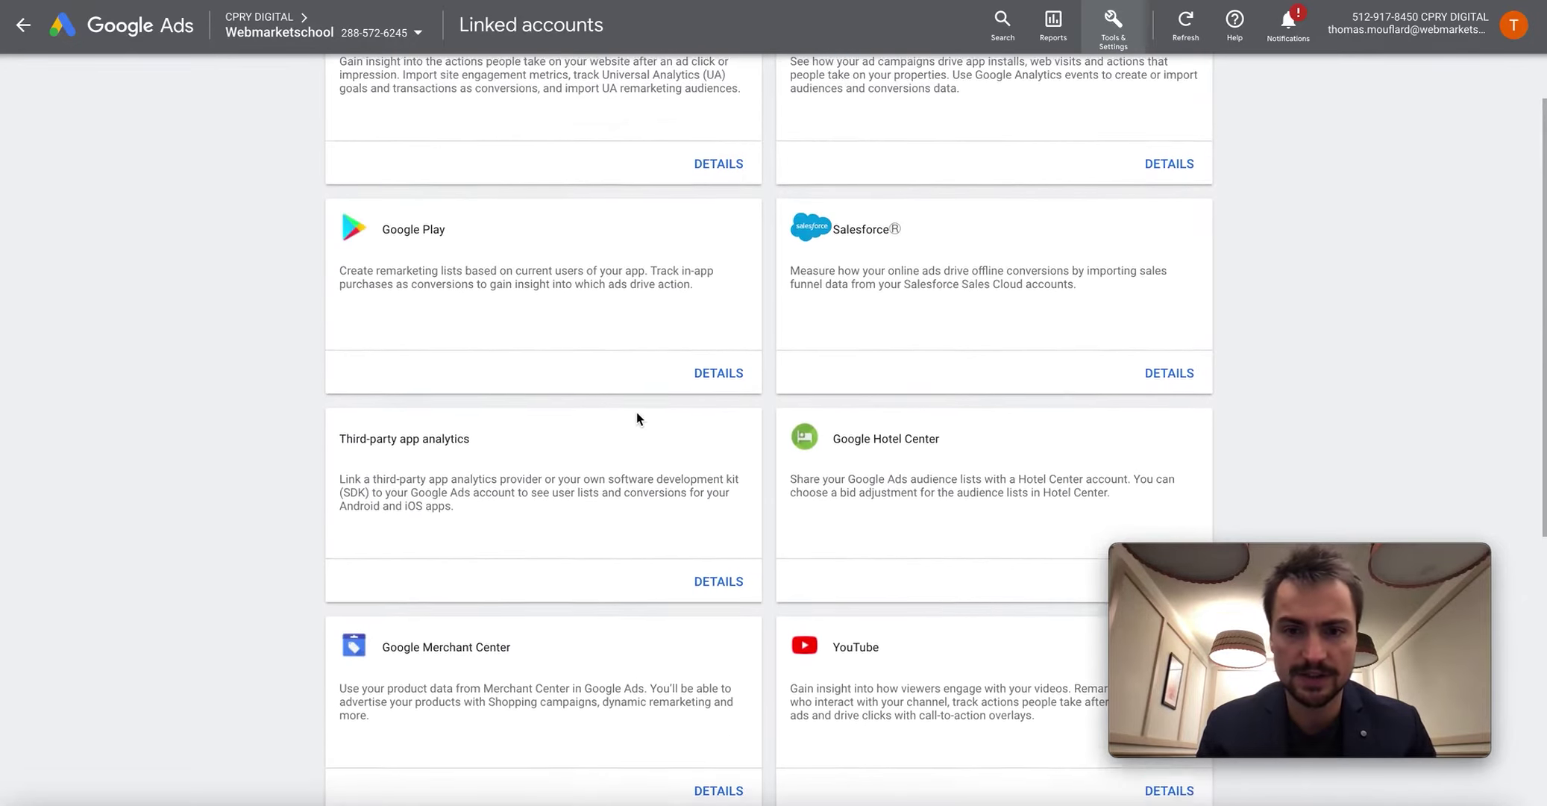
pyautogui.scroll(-5, 636, 413)
pyautogui.scroll(-3, 635, 412)
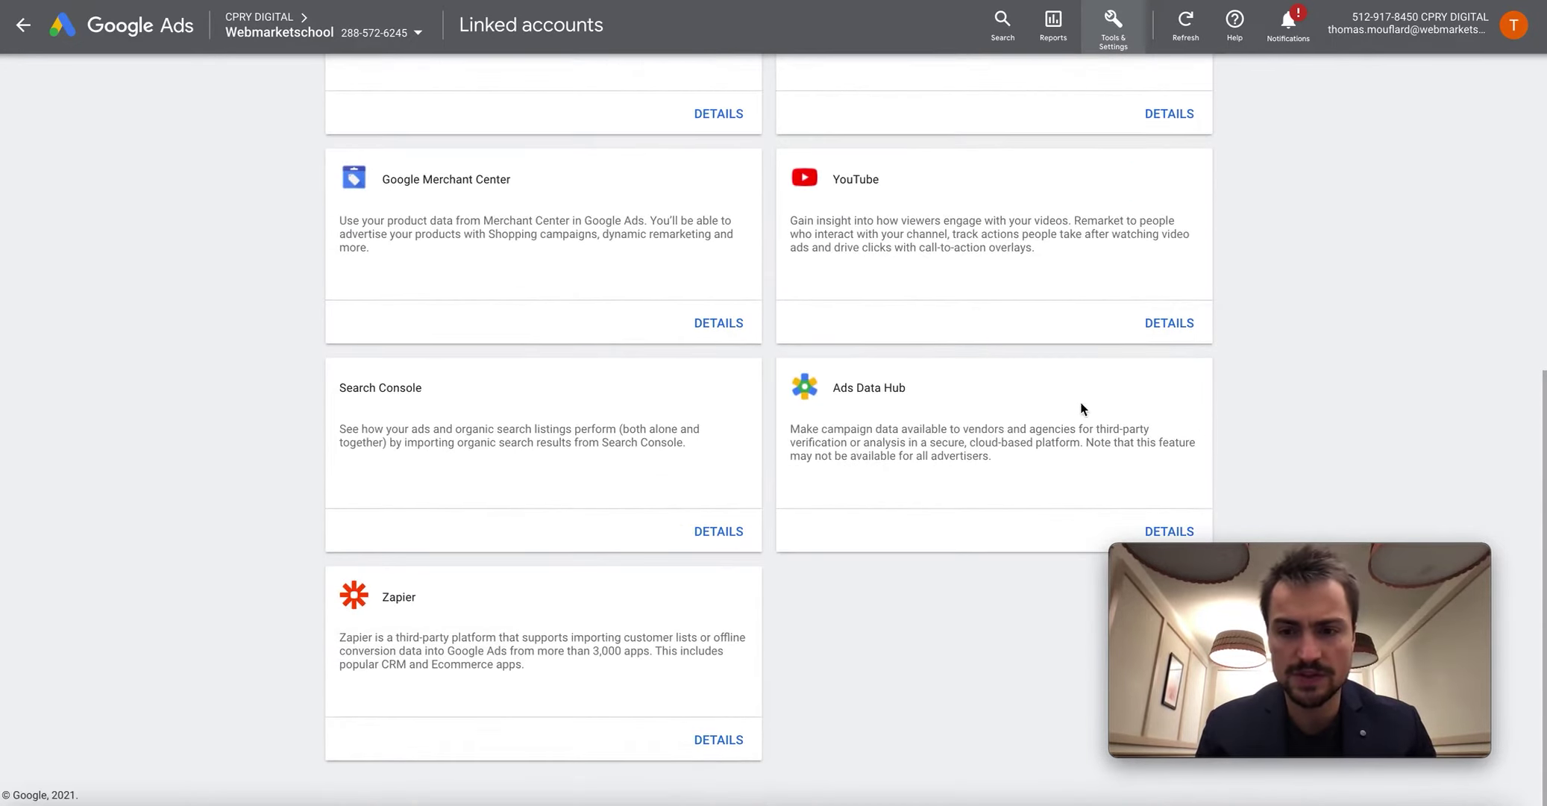
pyautogui.click(1160, 328)
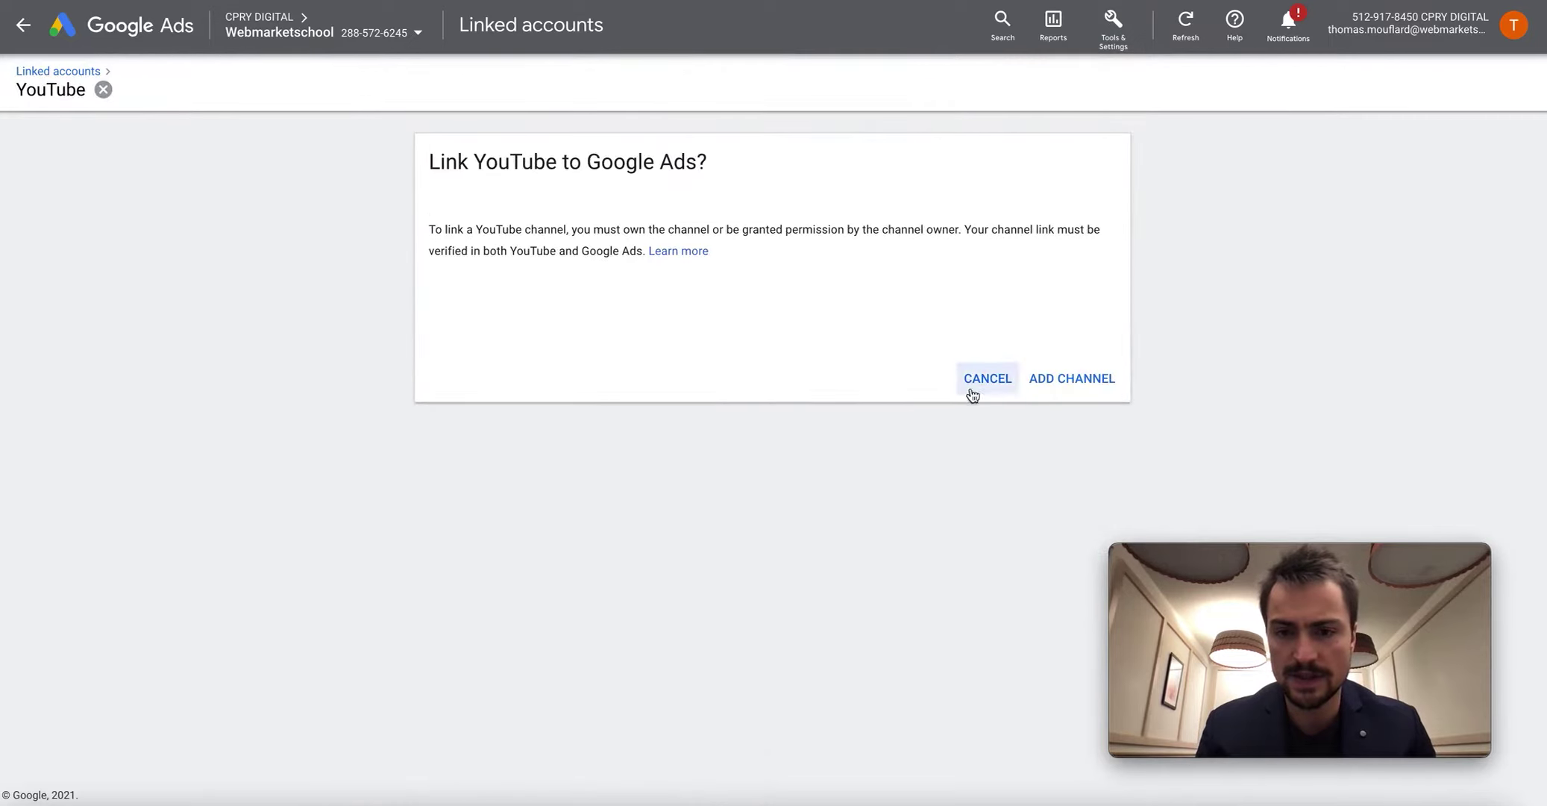
# - Add the Webmarketschool YouTube channel as one you own and continue to YouTube to complete the link
pyautogui.click(1050, 387)
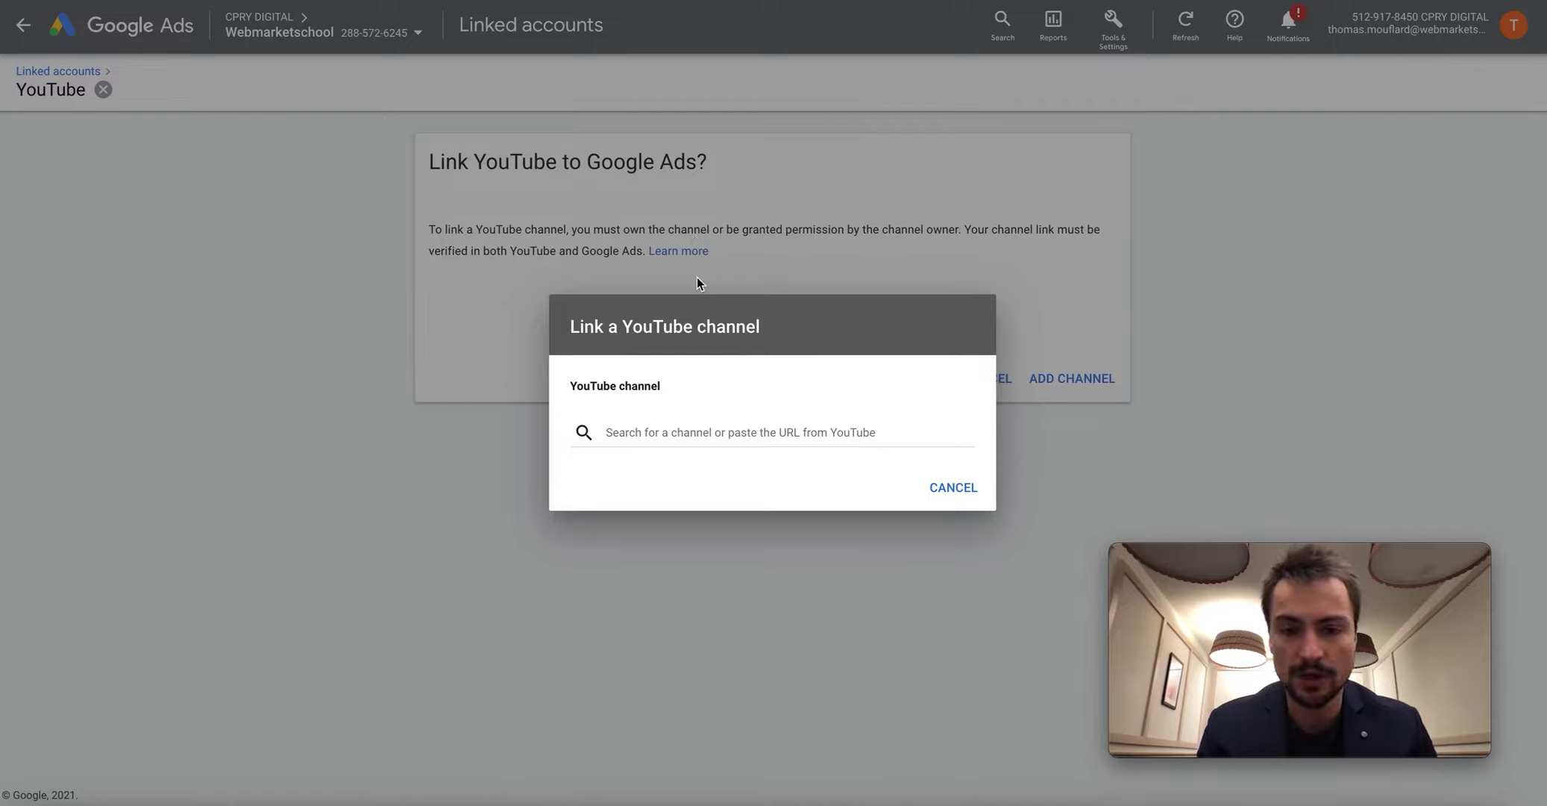
pyautogui.click(679, 433)
pyautogui.write('webmark')
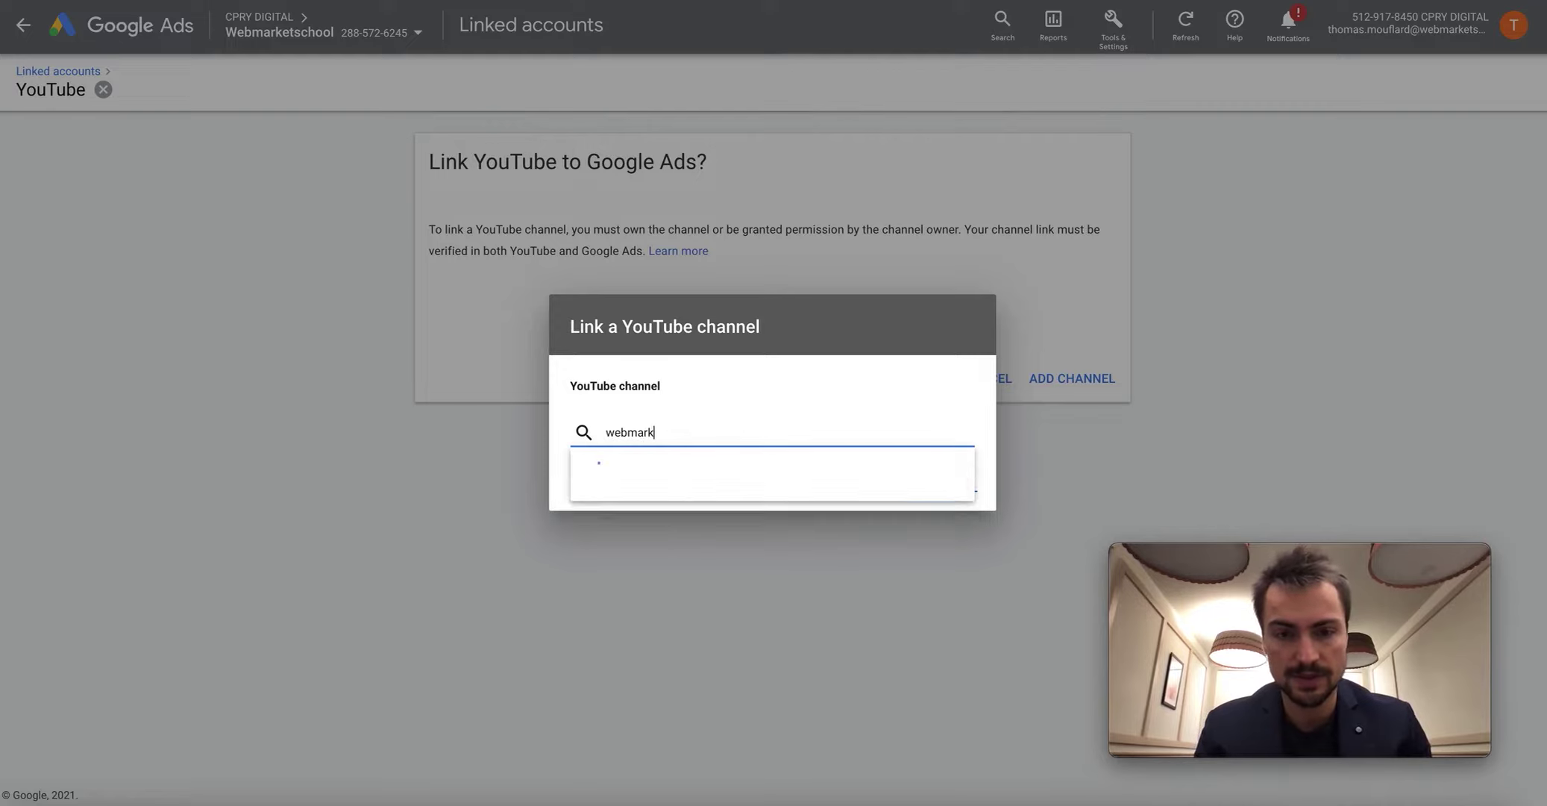
pyautogui.write('etschool')
pyautogui.click(675, 481)
pyautogui.click(588, 470)
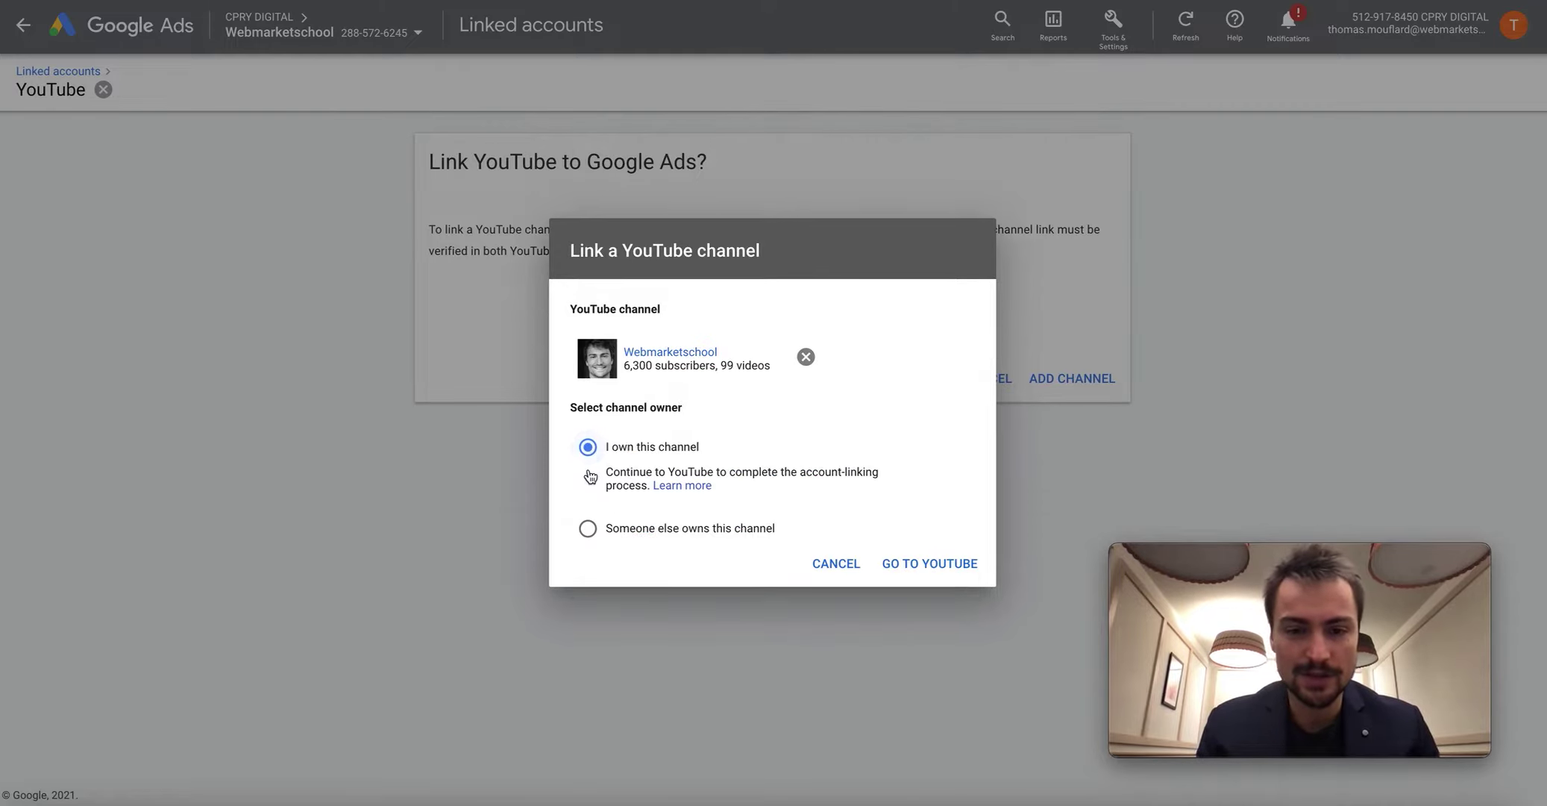
pyautogui.click(926, 563)
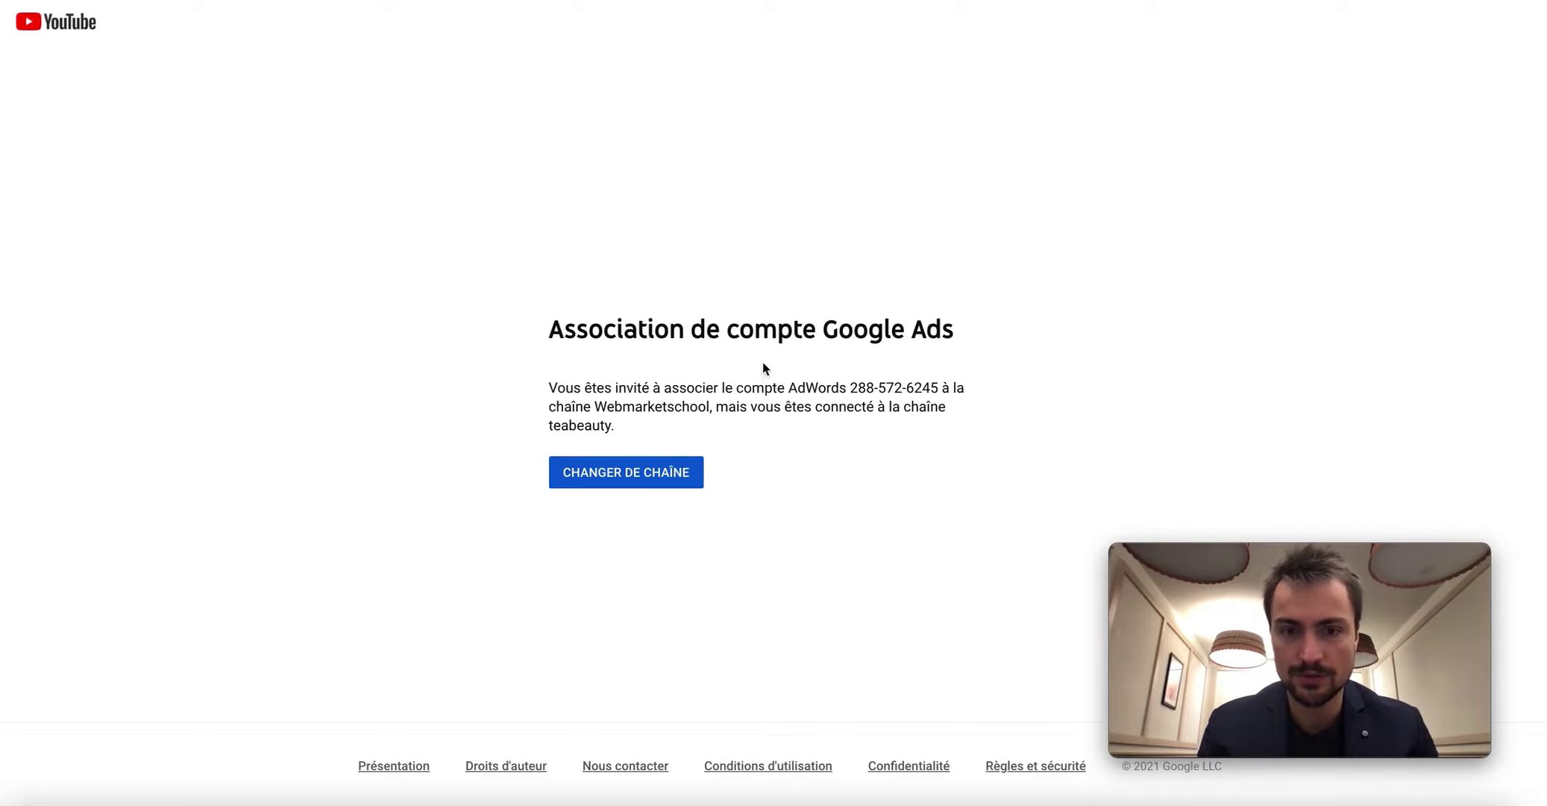
# - Switch to the Webmarketschool channel and associate it with the Google Ads account under the name Webmarketschool, with view counts, remarketing and engagement enabled
pyautogui.click(626, 473)
pyautogui.write('Webmarketschool')
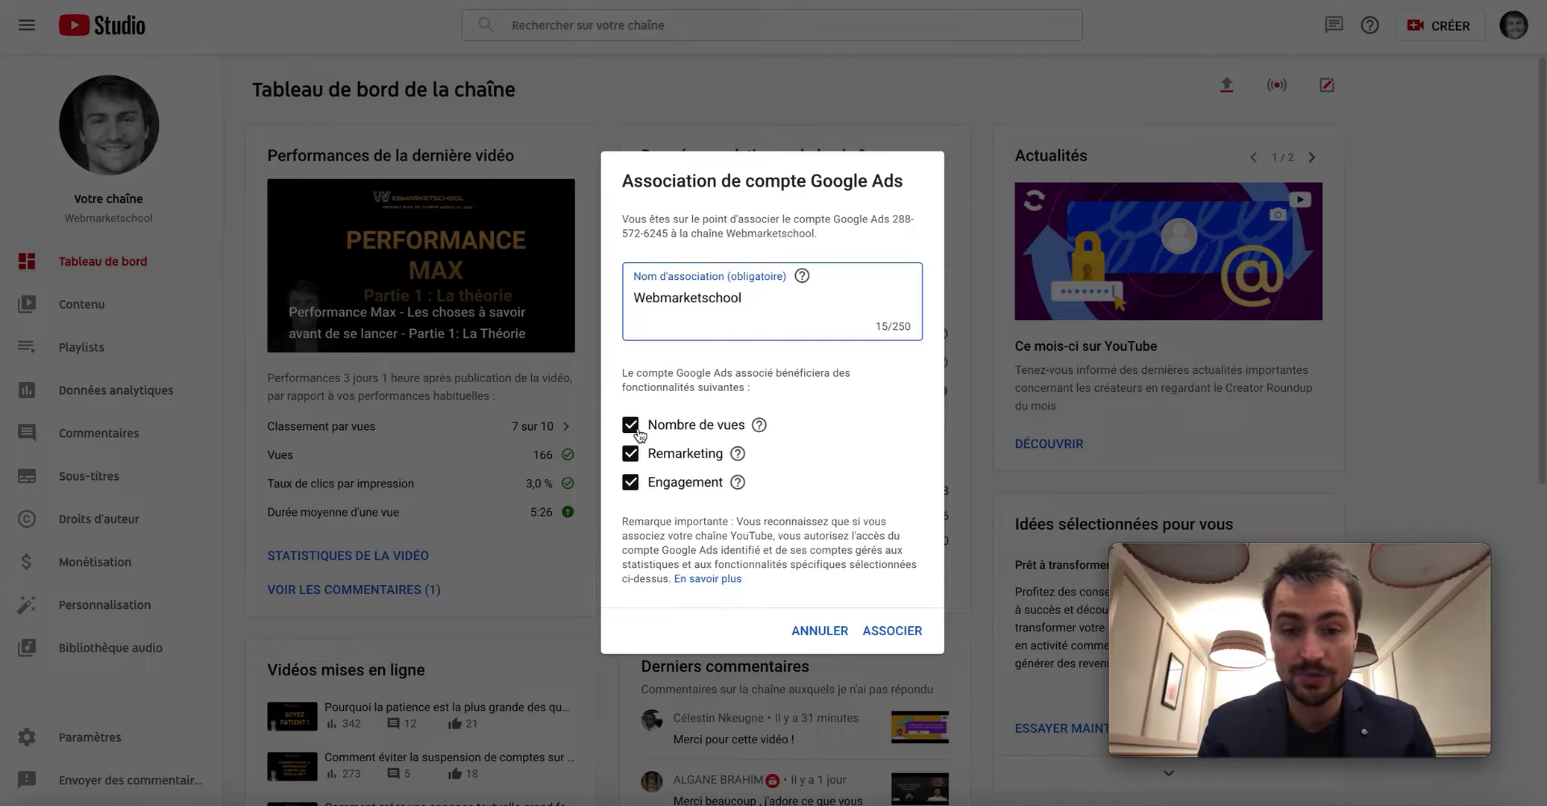
pyautogui.click(891, 630)
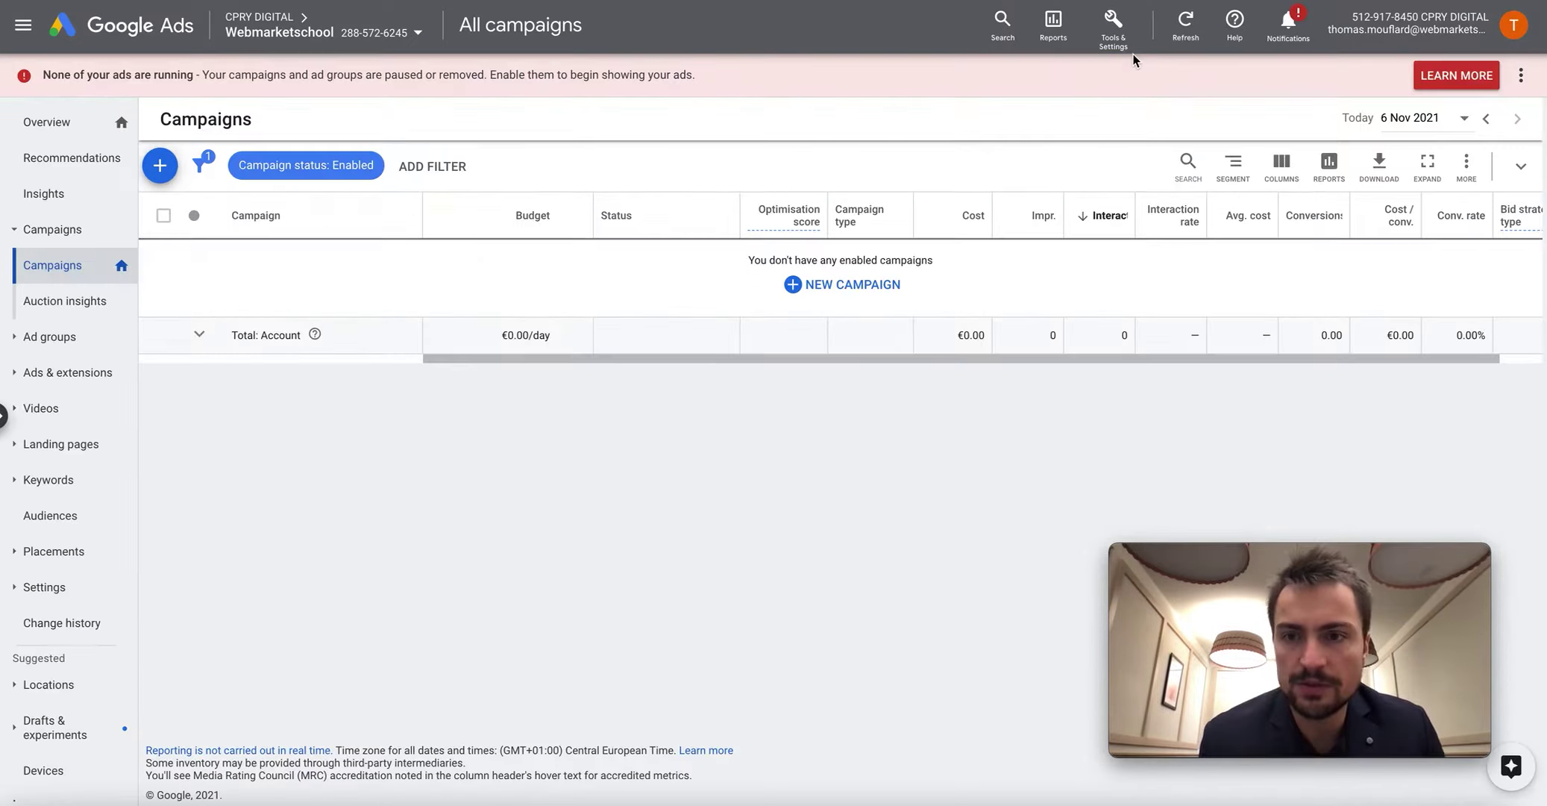
# - Start a new YouTube users segment in the Audience manager
pyautogui.click(1114, 30)
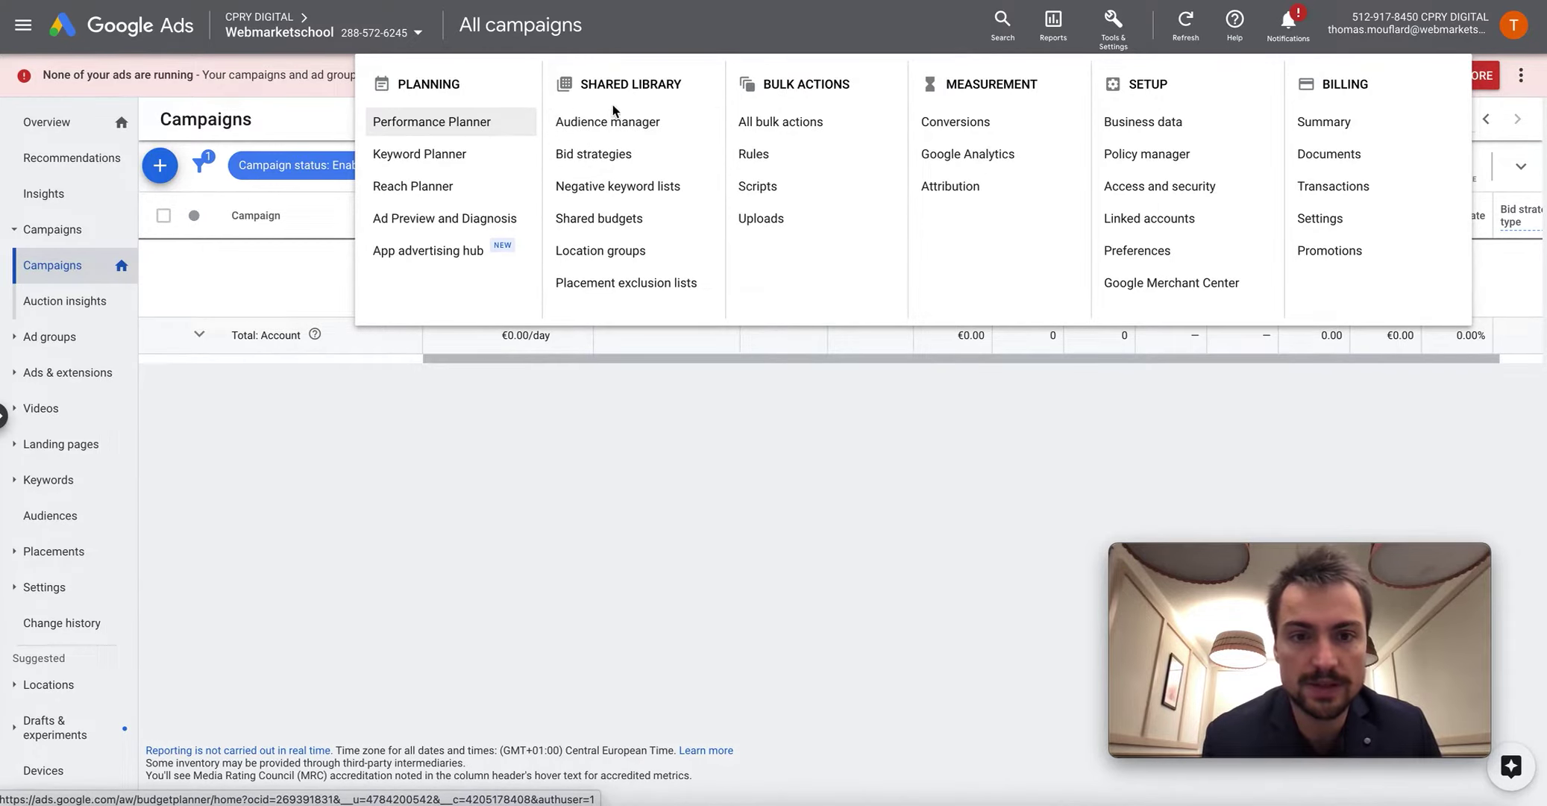
pyautogui.click(592, 130)
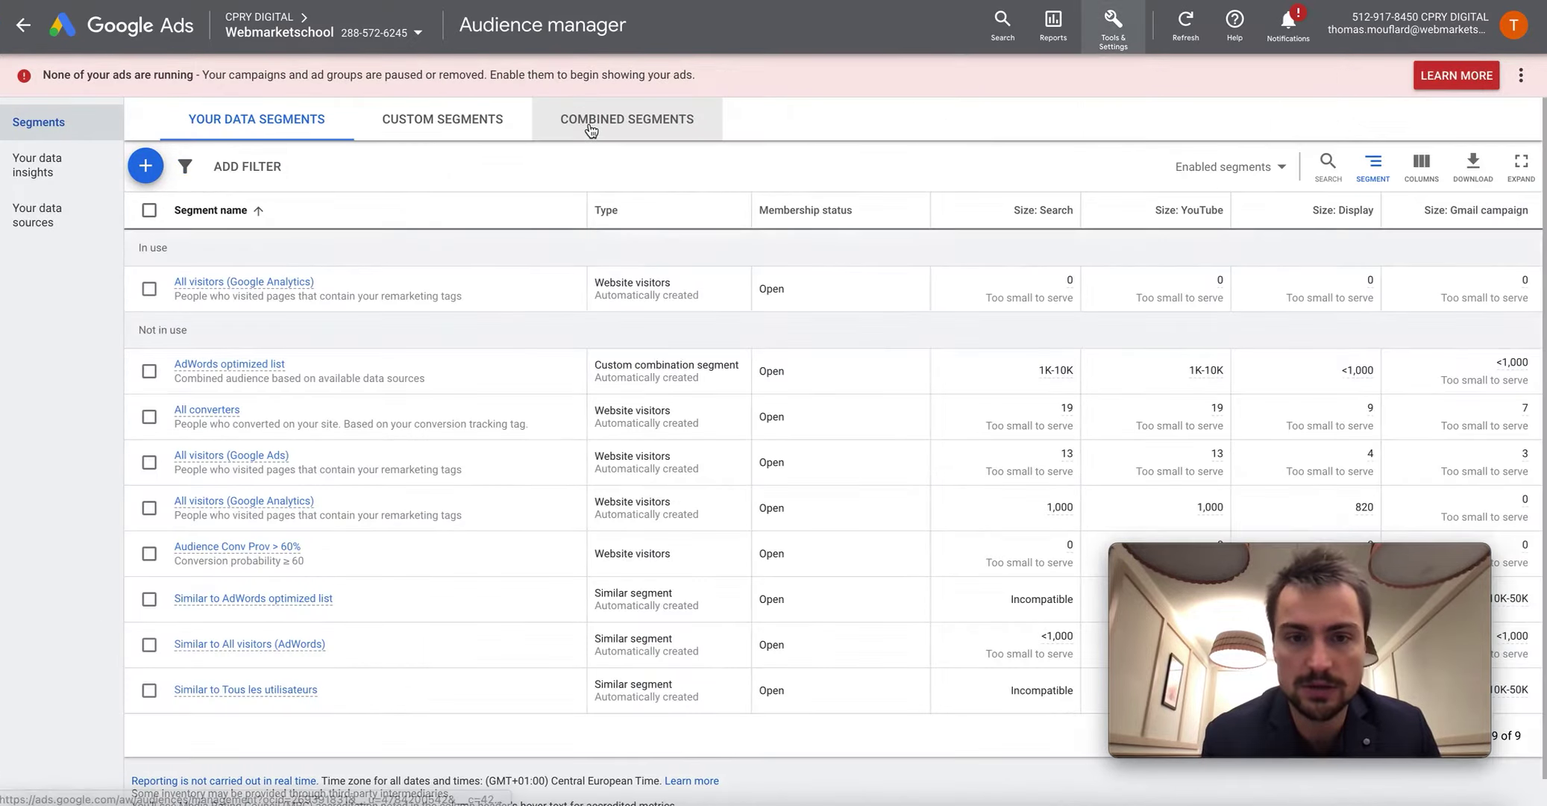
pyautogui.click(144, 179)
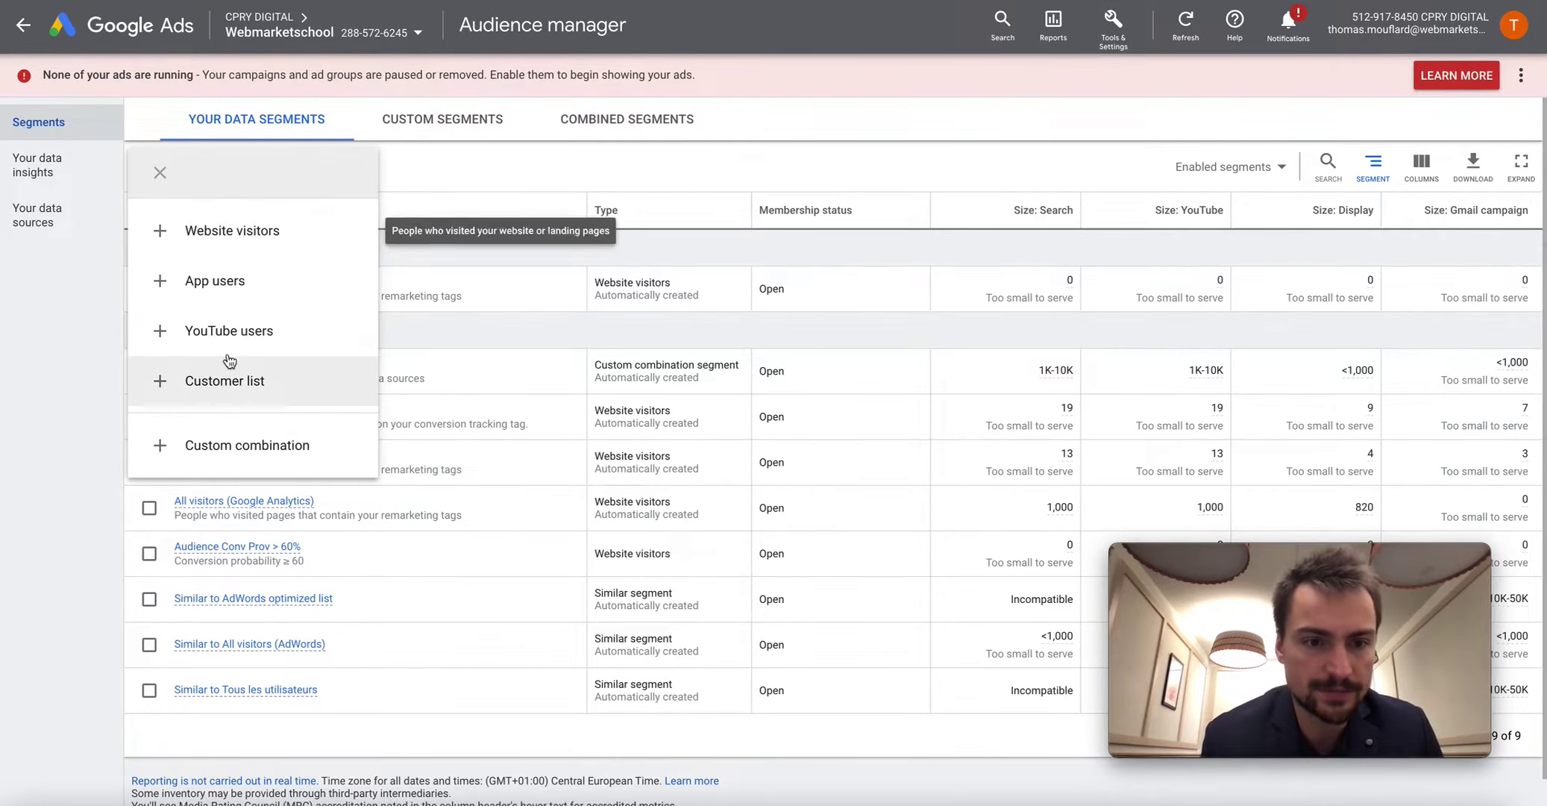
pyautogui.click(225, 347)
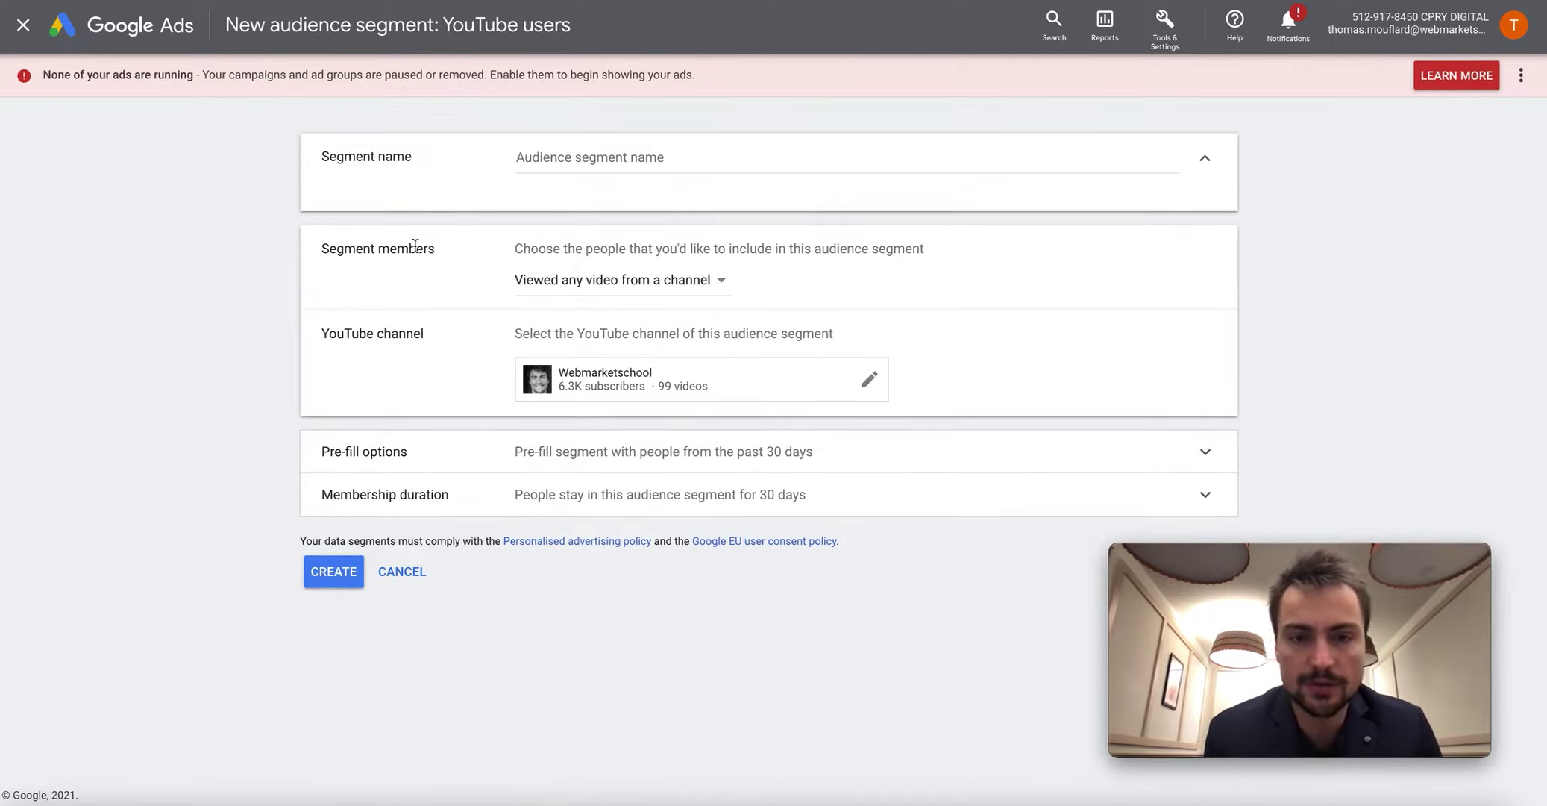
# - Set the segment members to people who viewed any video from a channel and name the segment Audience YT - vue de videos
pyautogui.click(619, 286)
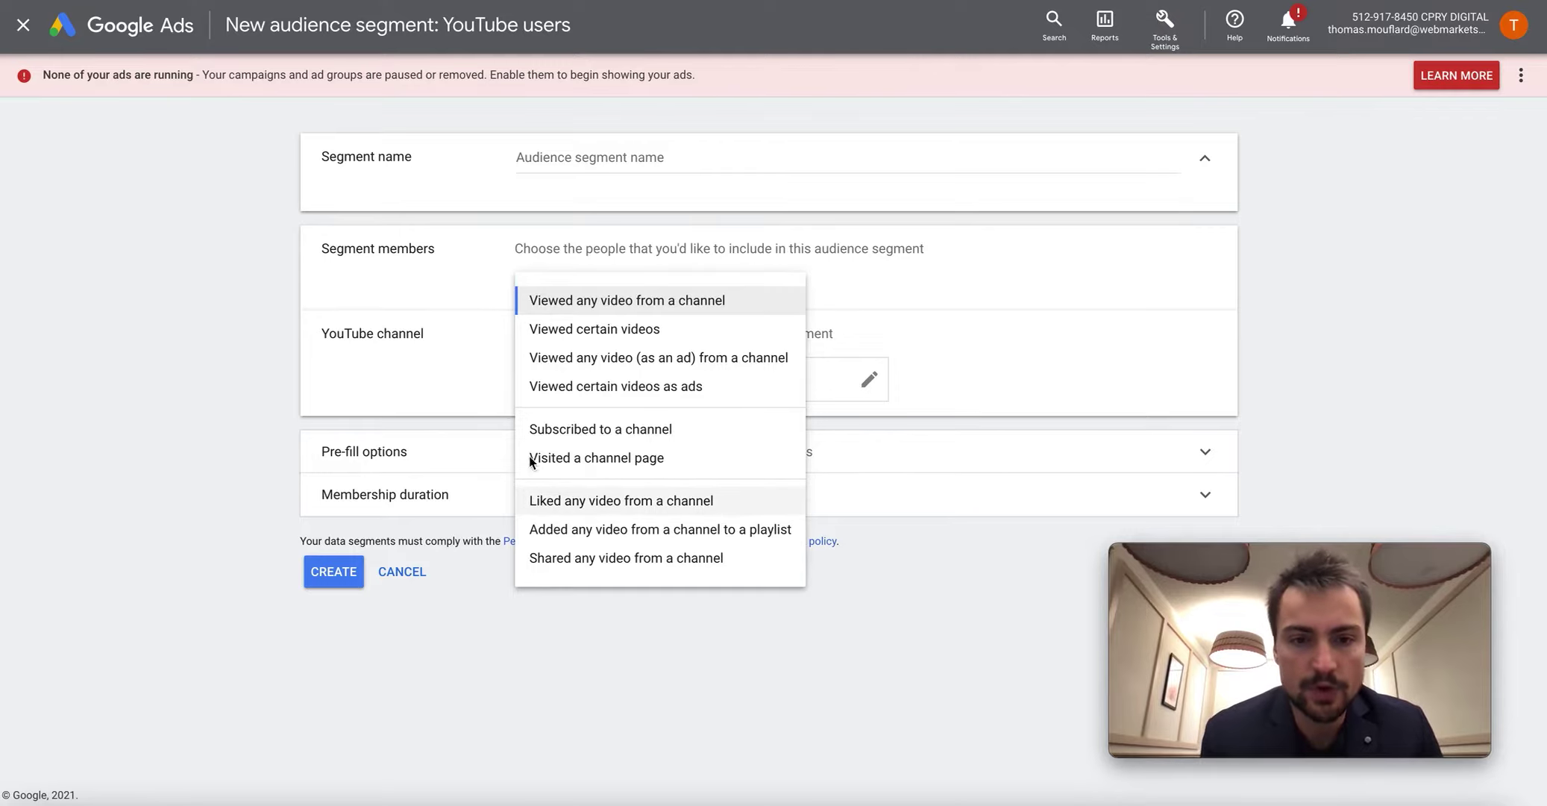
pyautogui.click(553, 301)
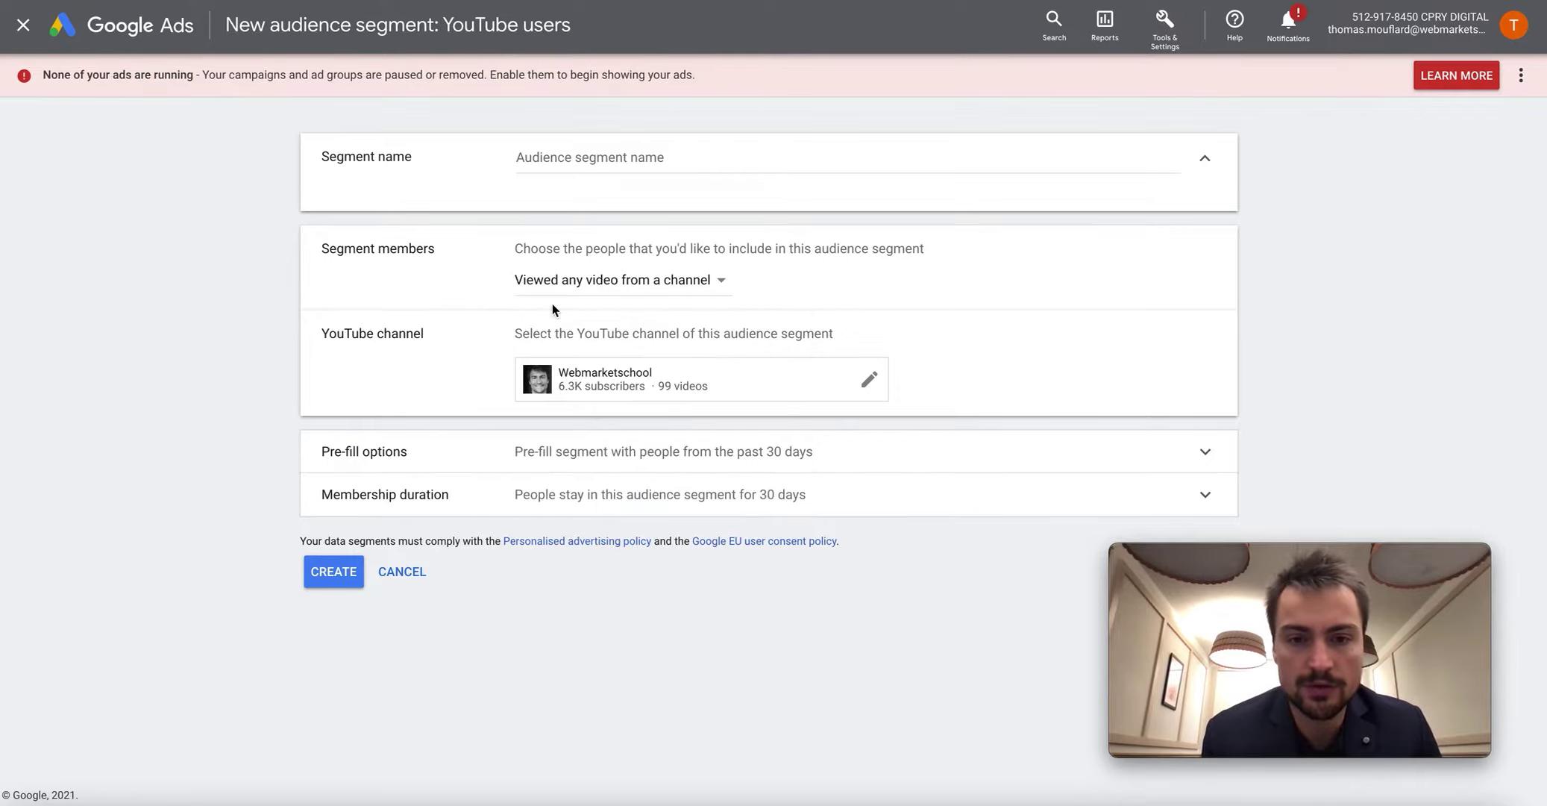
pyautogui.click(570, 156)
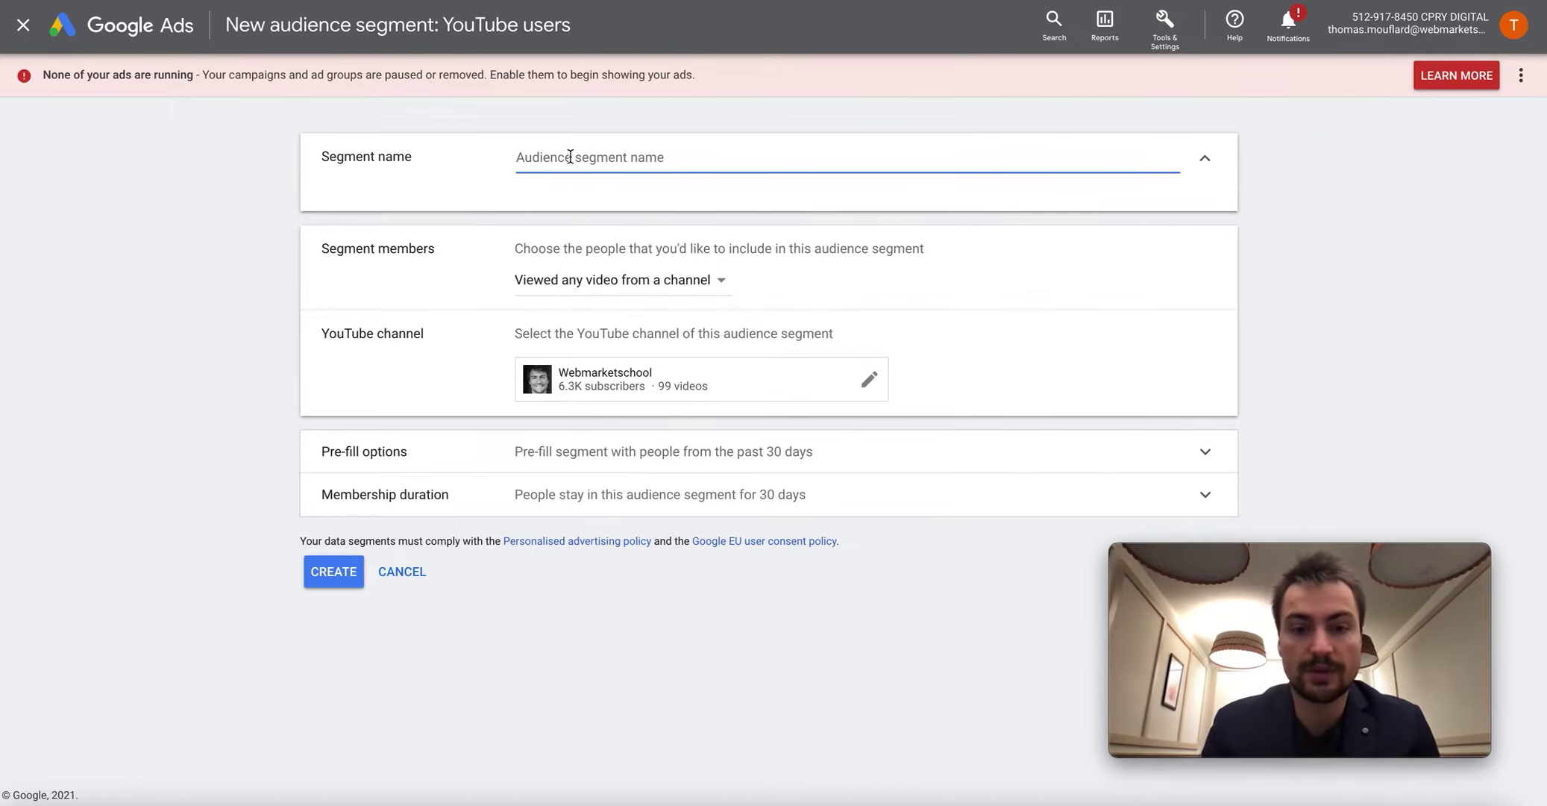
pyautogui.write('Audi')
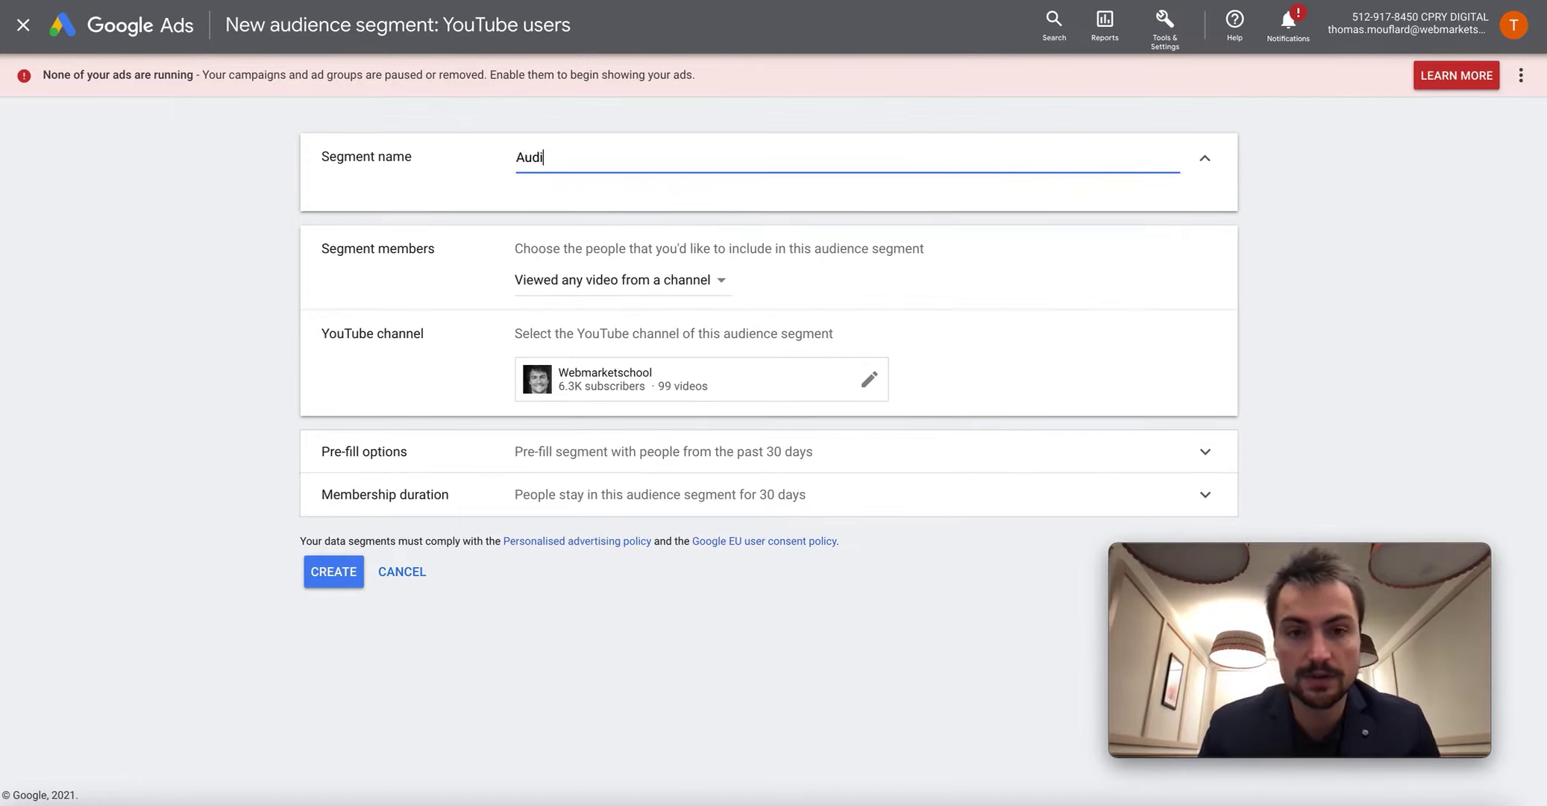
pyautogui.write('ence')
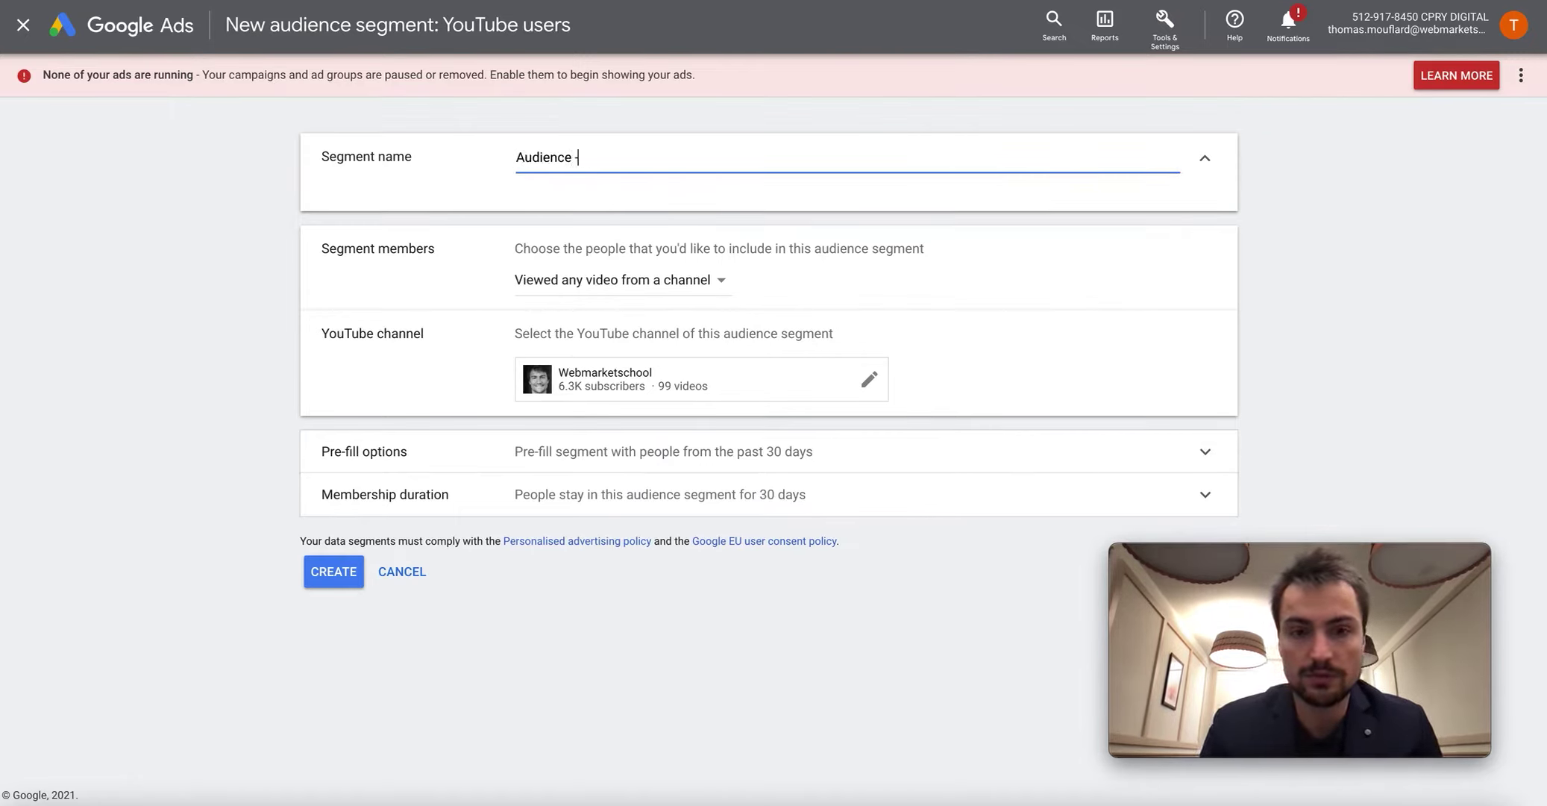
pyautogui.write(' YT - v')
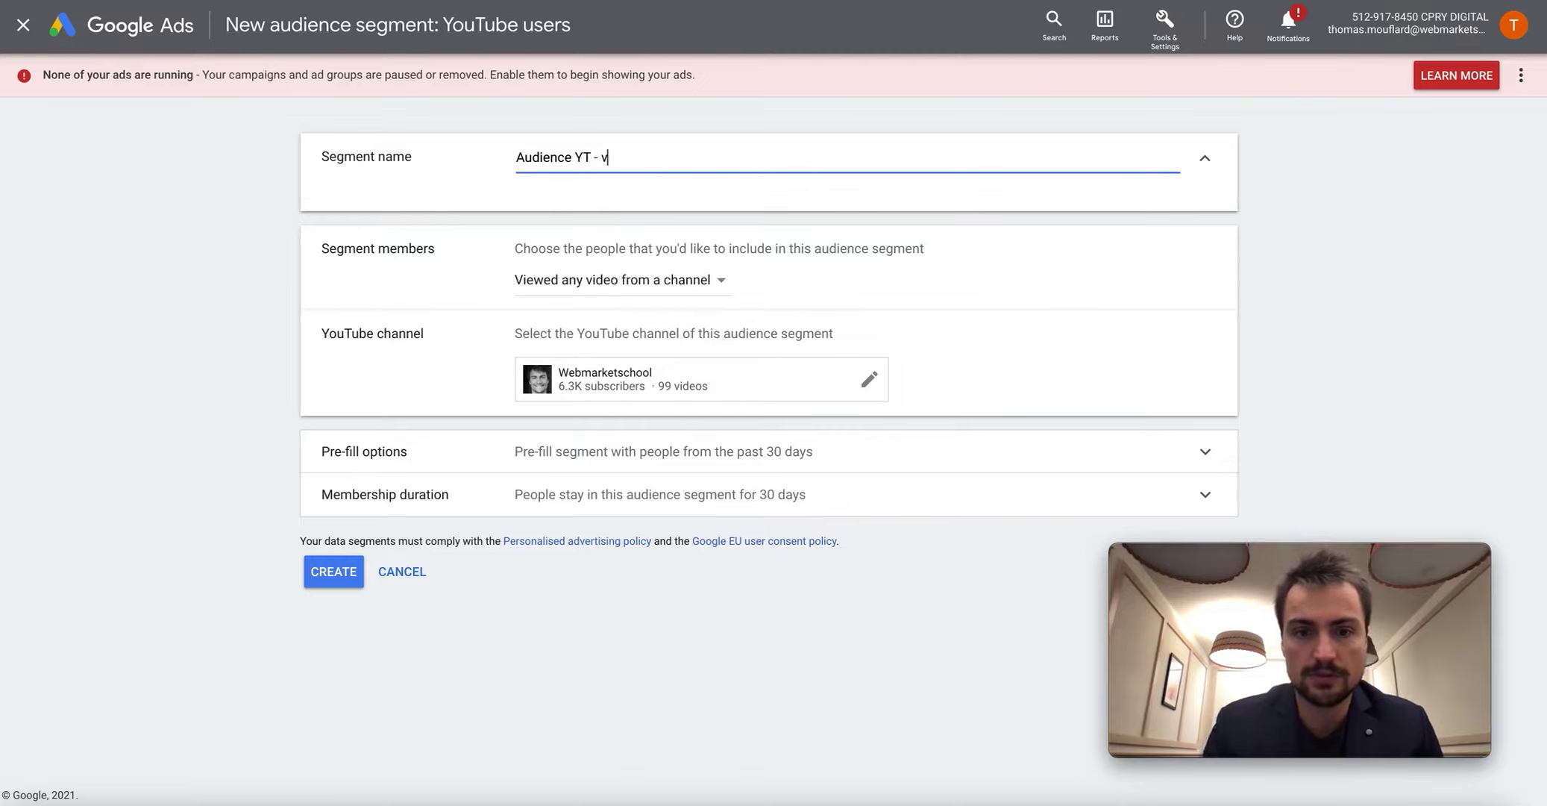
pyautogui.write('ue de videos')
pyautogui.click(407, 242)
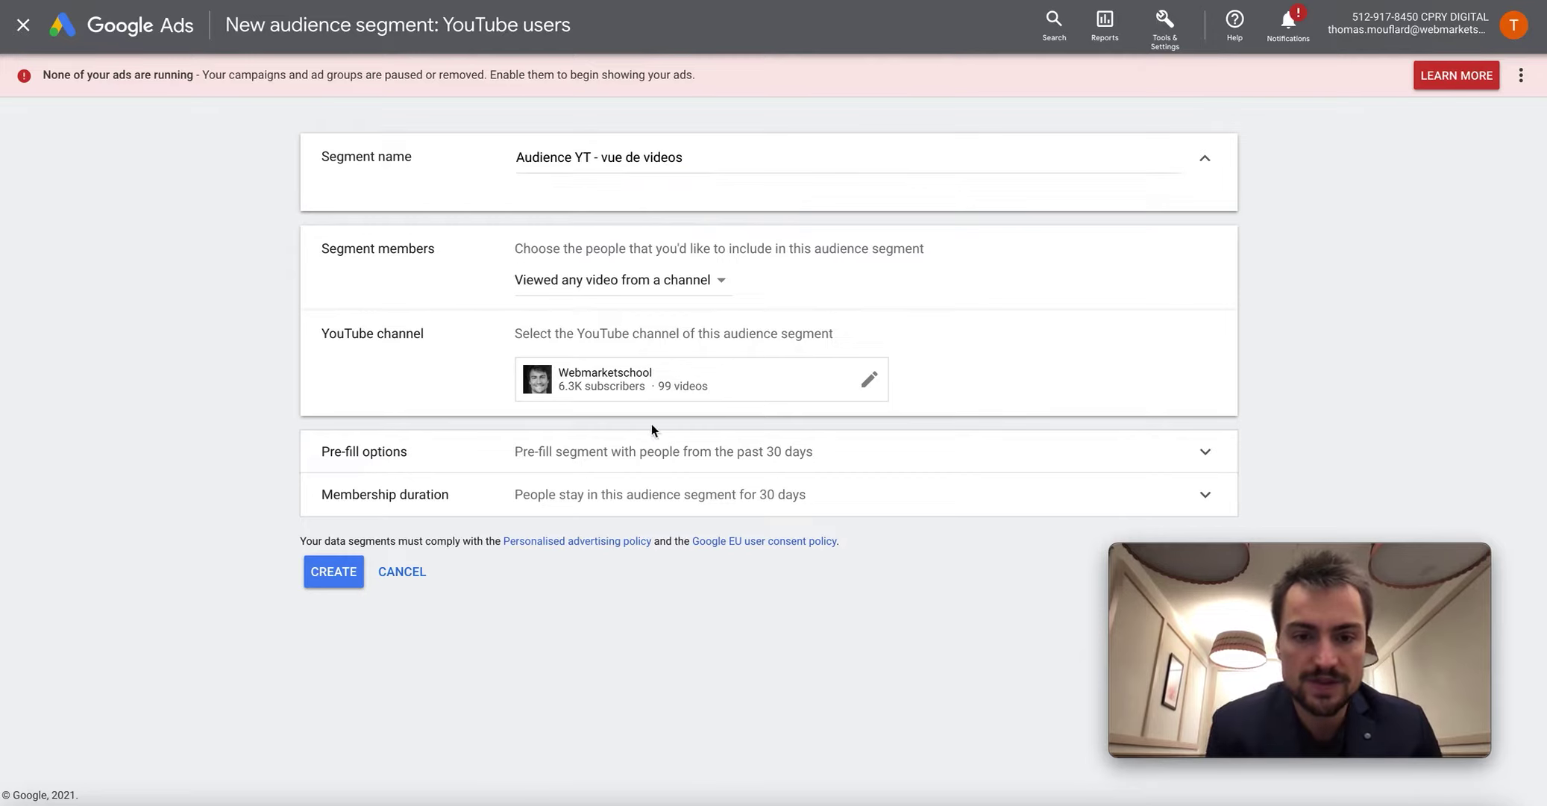
# - Set the segment's membership duration to 540 days, keeping the 30-day pre-fill, and create the segment
pyautogui.click(680, 448)
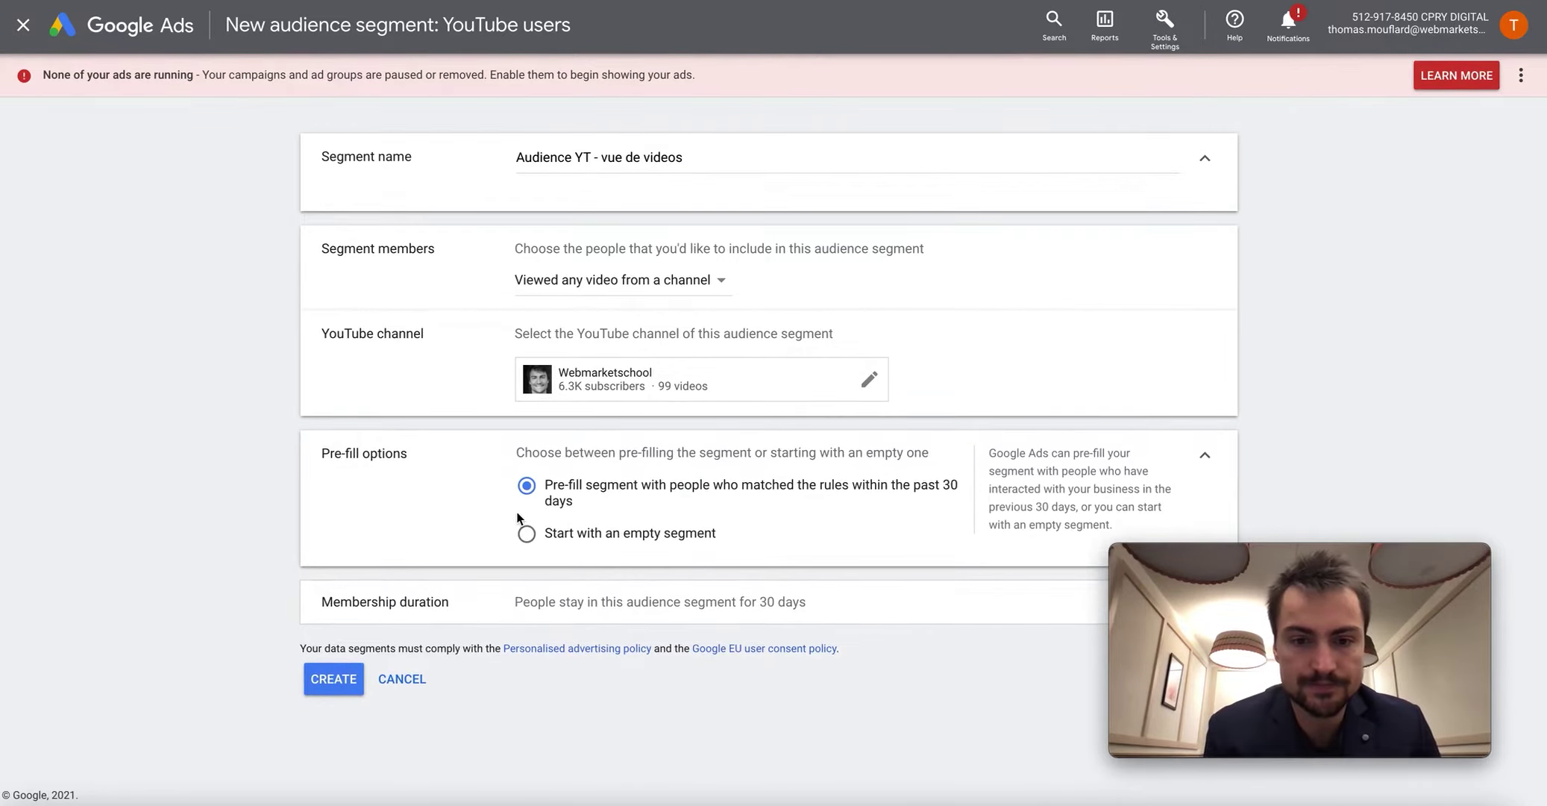
pyautogui.click(499, 589)
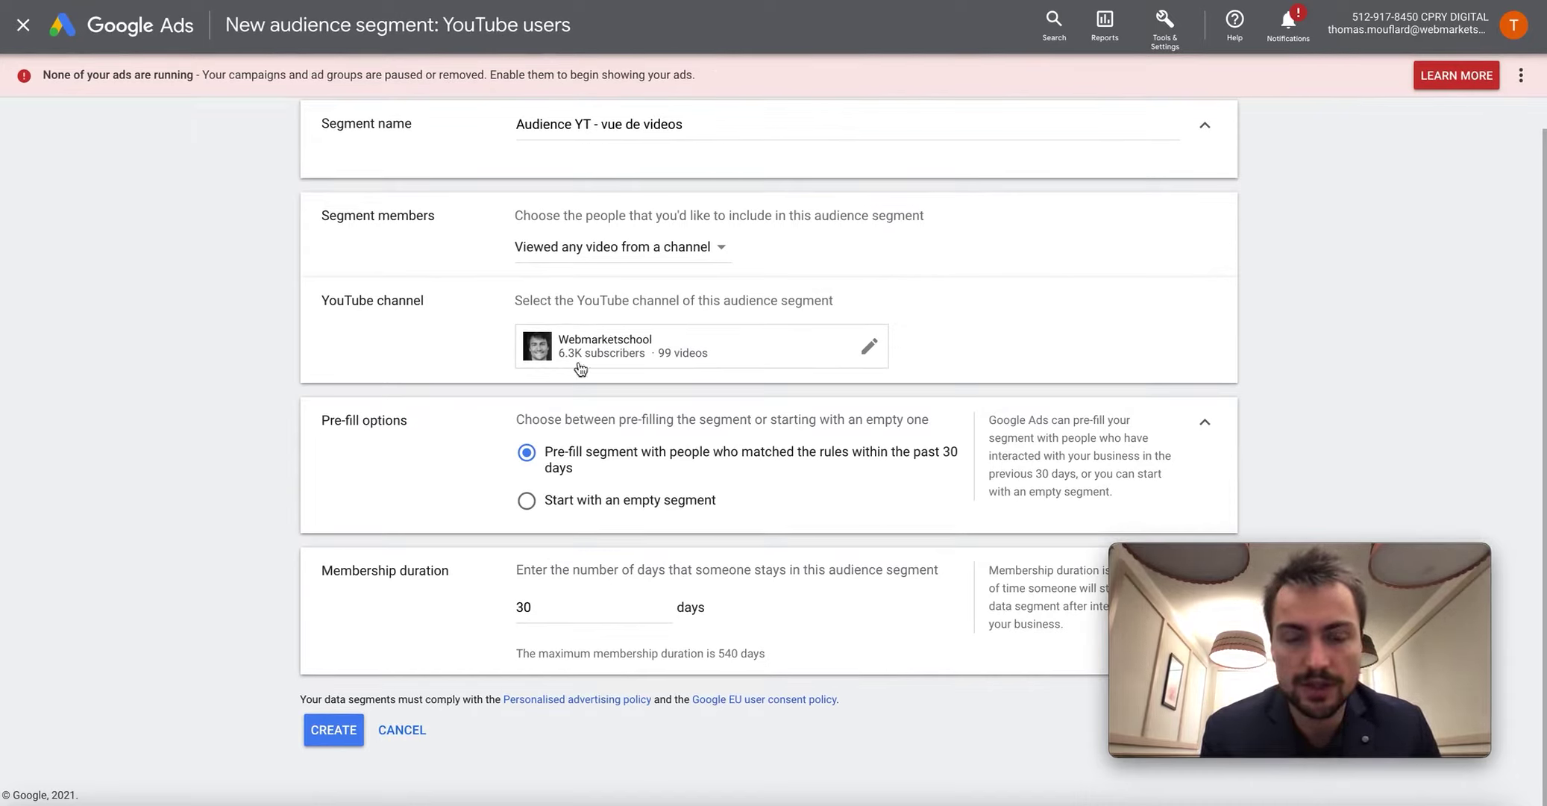
pyautogui.click(548, 609)
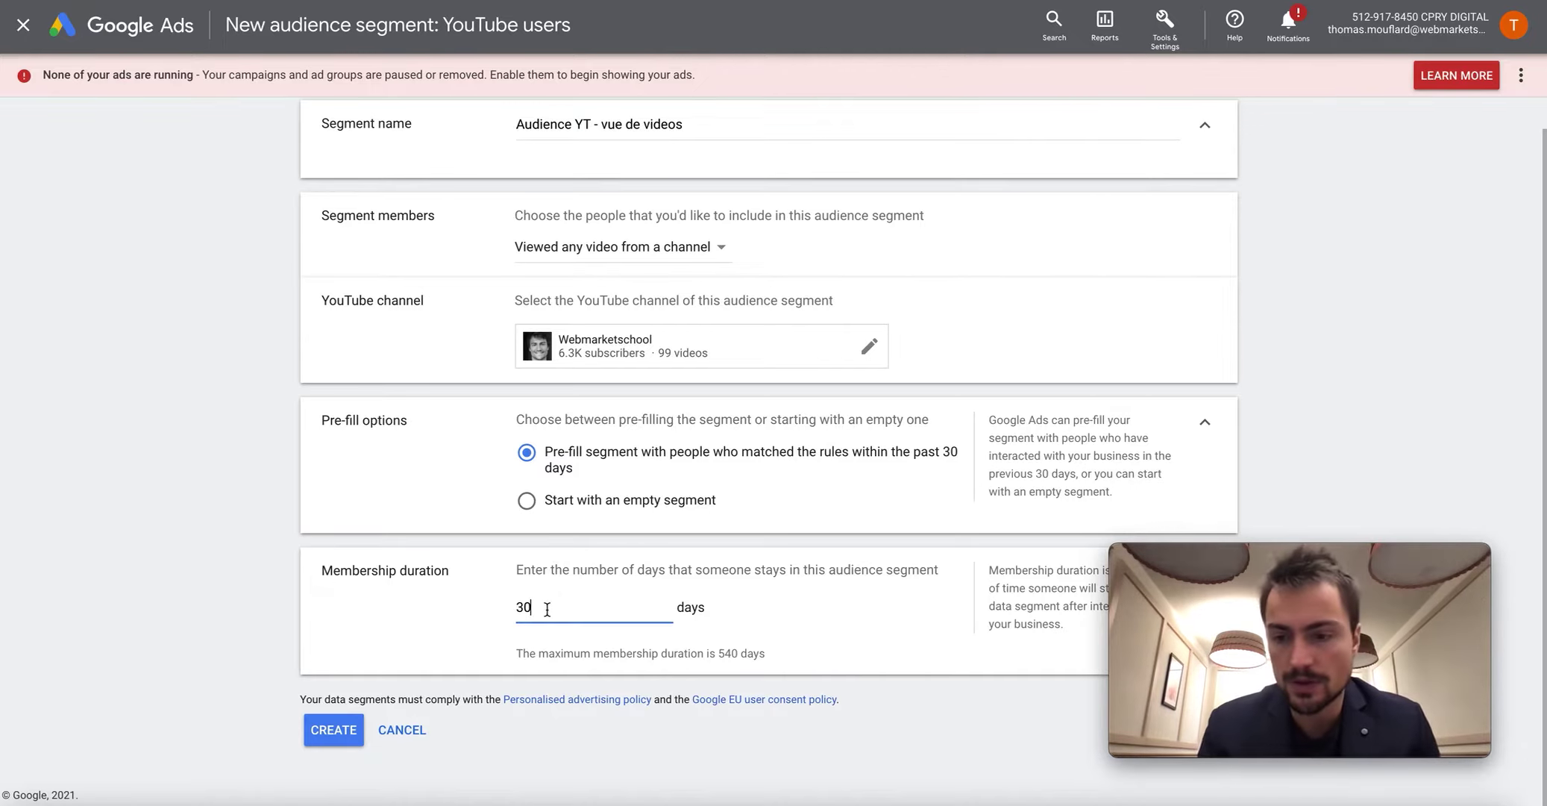
pyautogui.press('BackSpace')
pyautogui.press('BackSpace')
pyautogui.write('0540')
pyautogui.click(525, 607)
pyautogui.press('BackSpace')
pyautogui.click(332, 559)
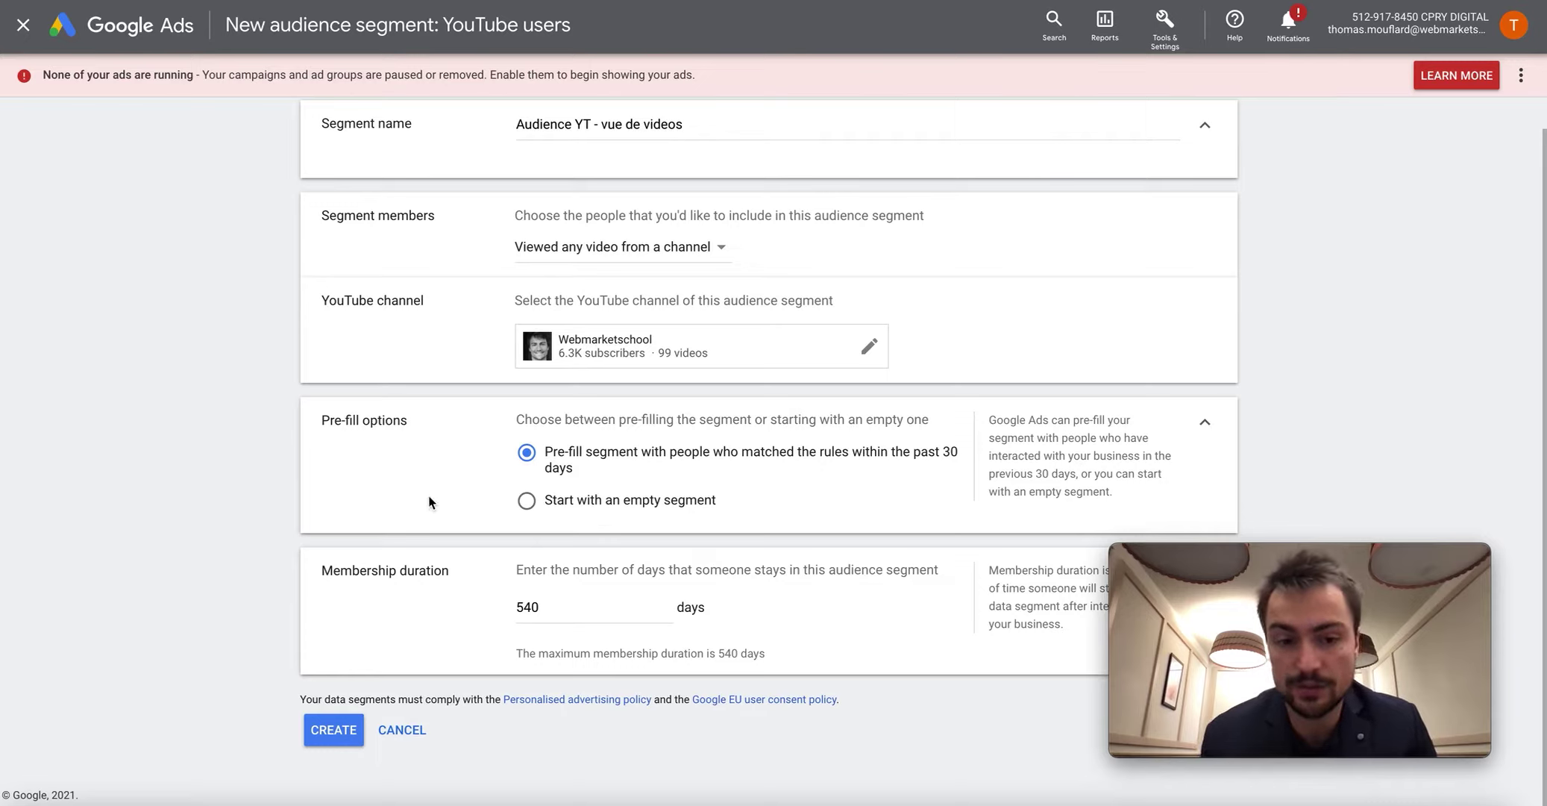
pyautogui.doubleClick(517, 610)
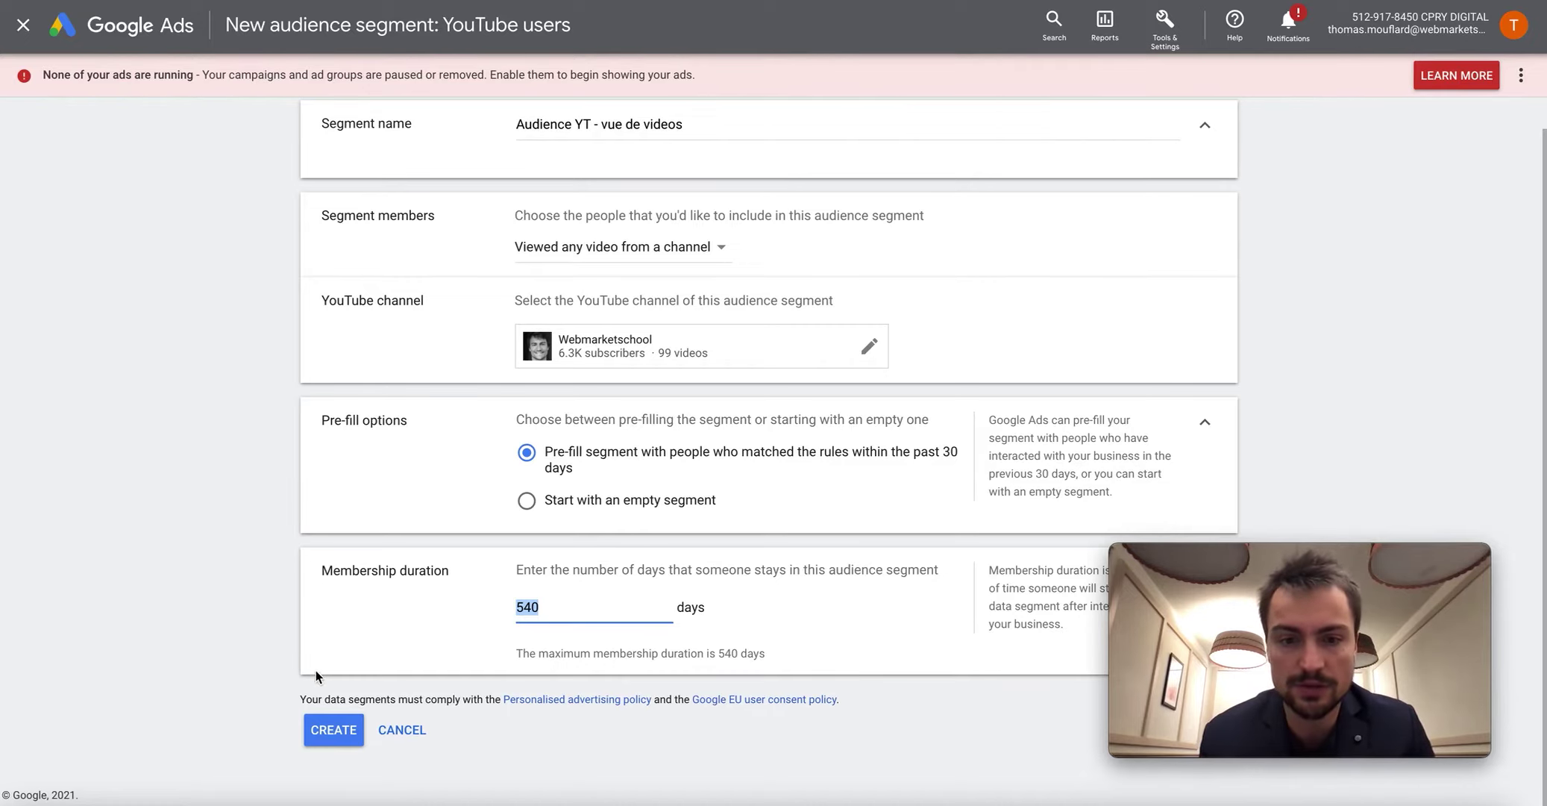
pyautogui.click(328, 734)
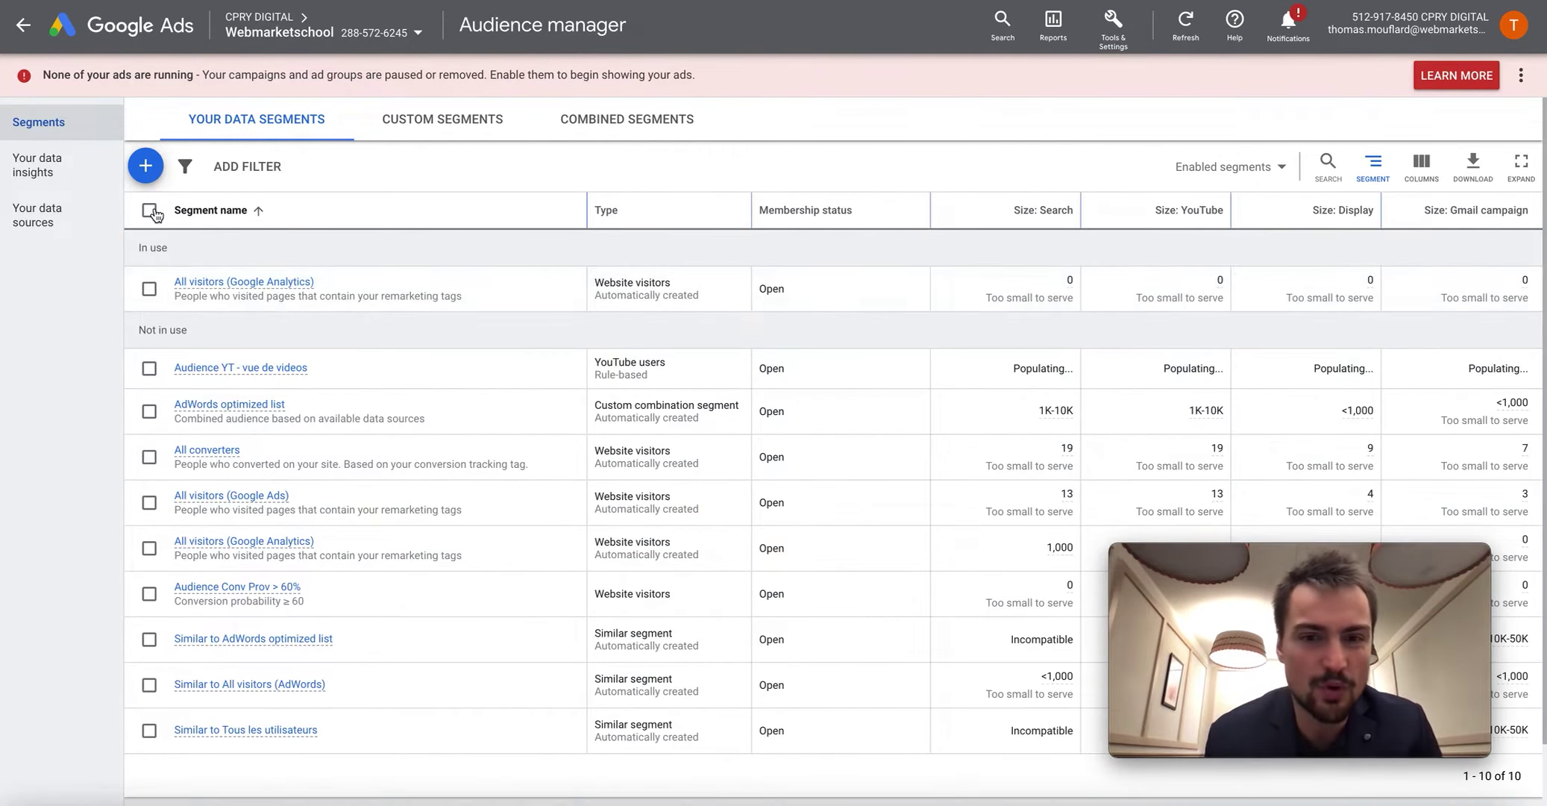
# - Start another YouTube users segment with its members set to people who viewed certain videos
pyautogui.click(145, 166)
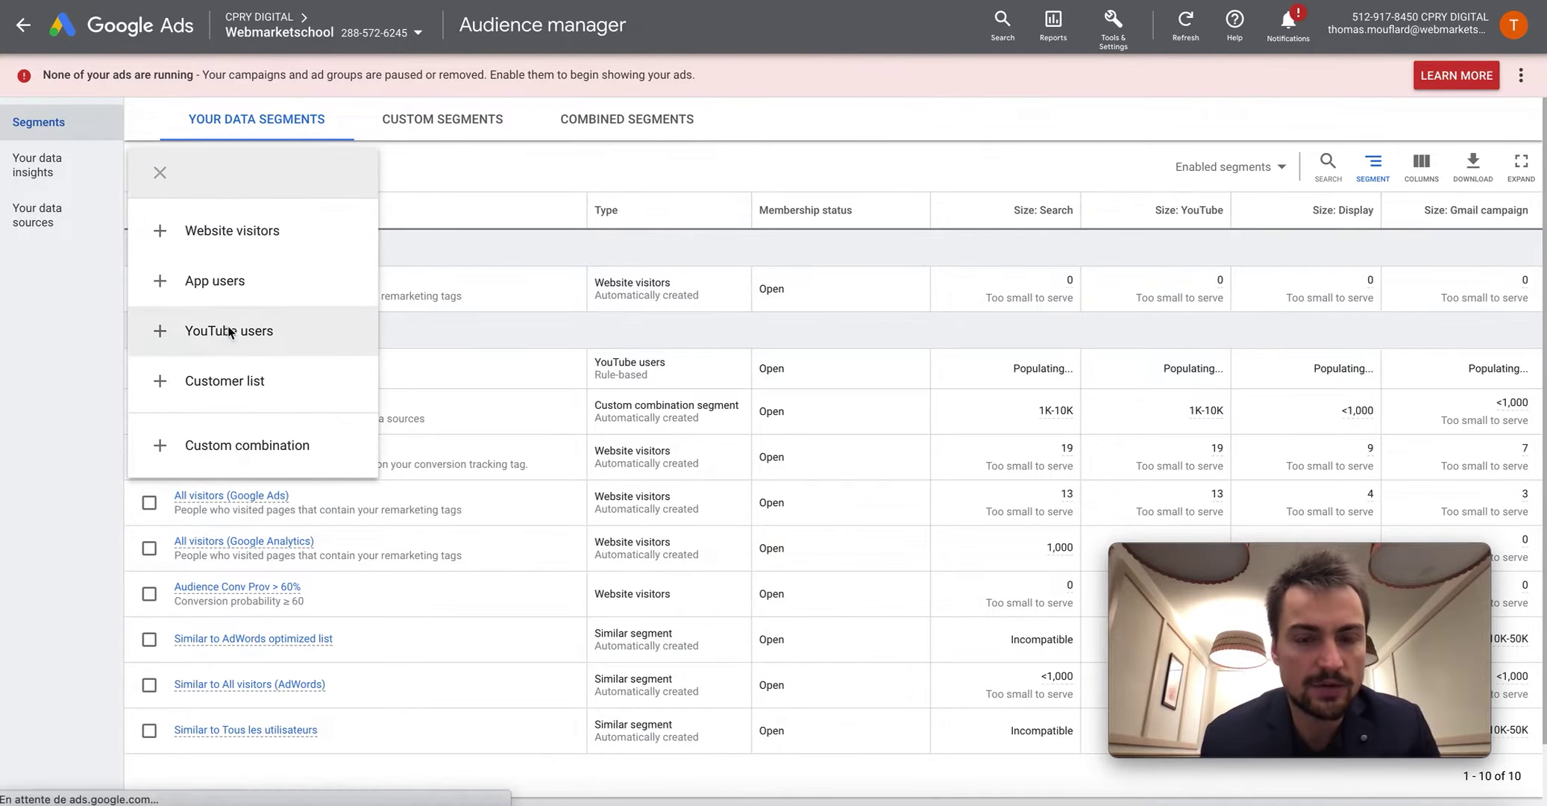
pyautogui.click(229, 332)
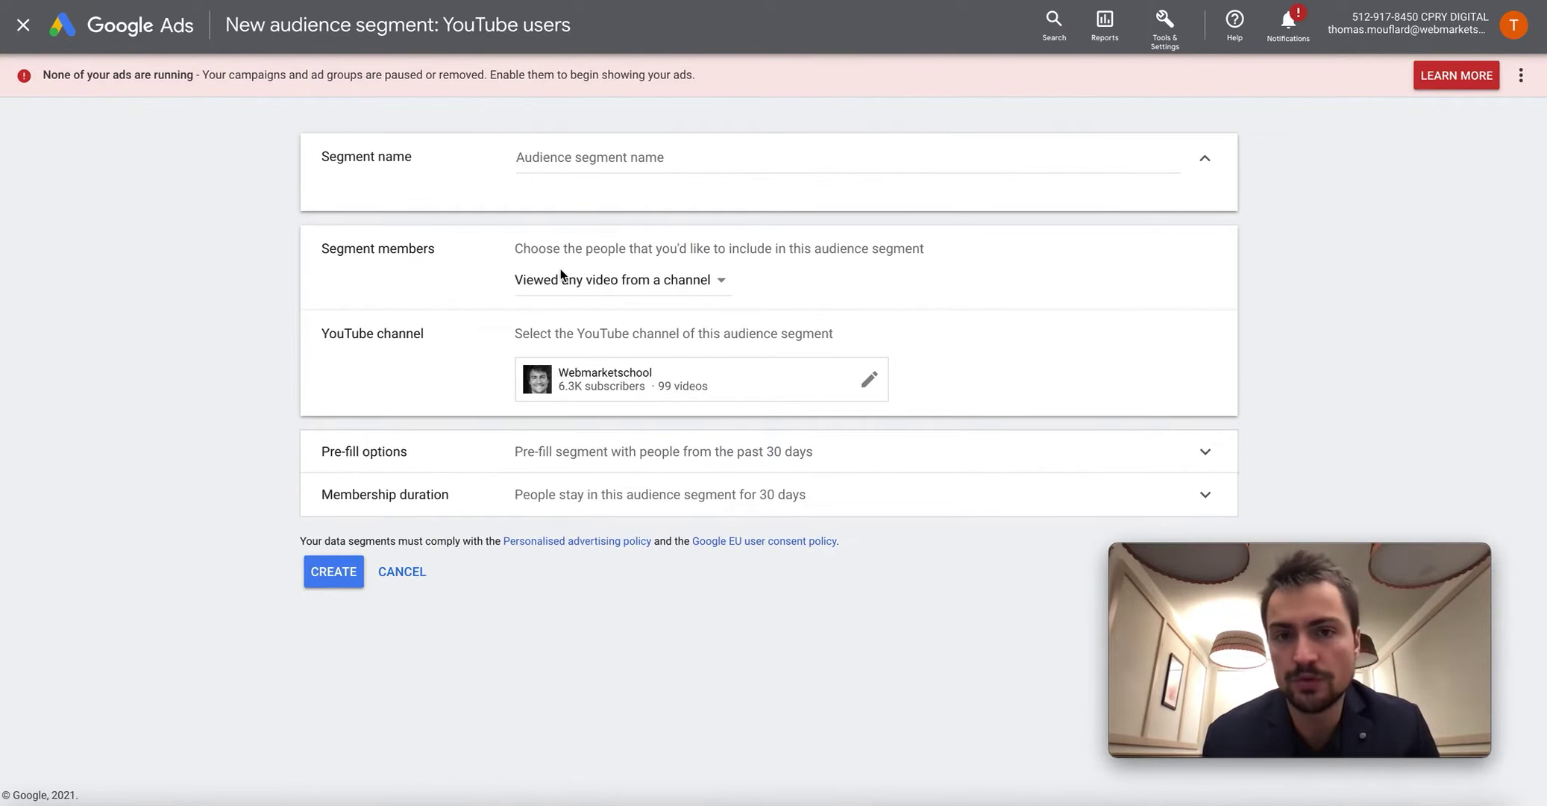
pyautogui.click(647, 283)
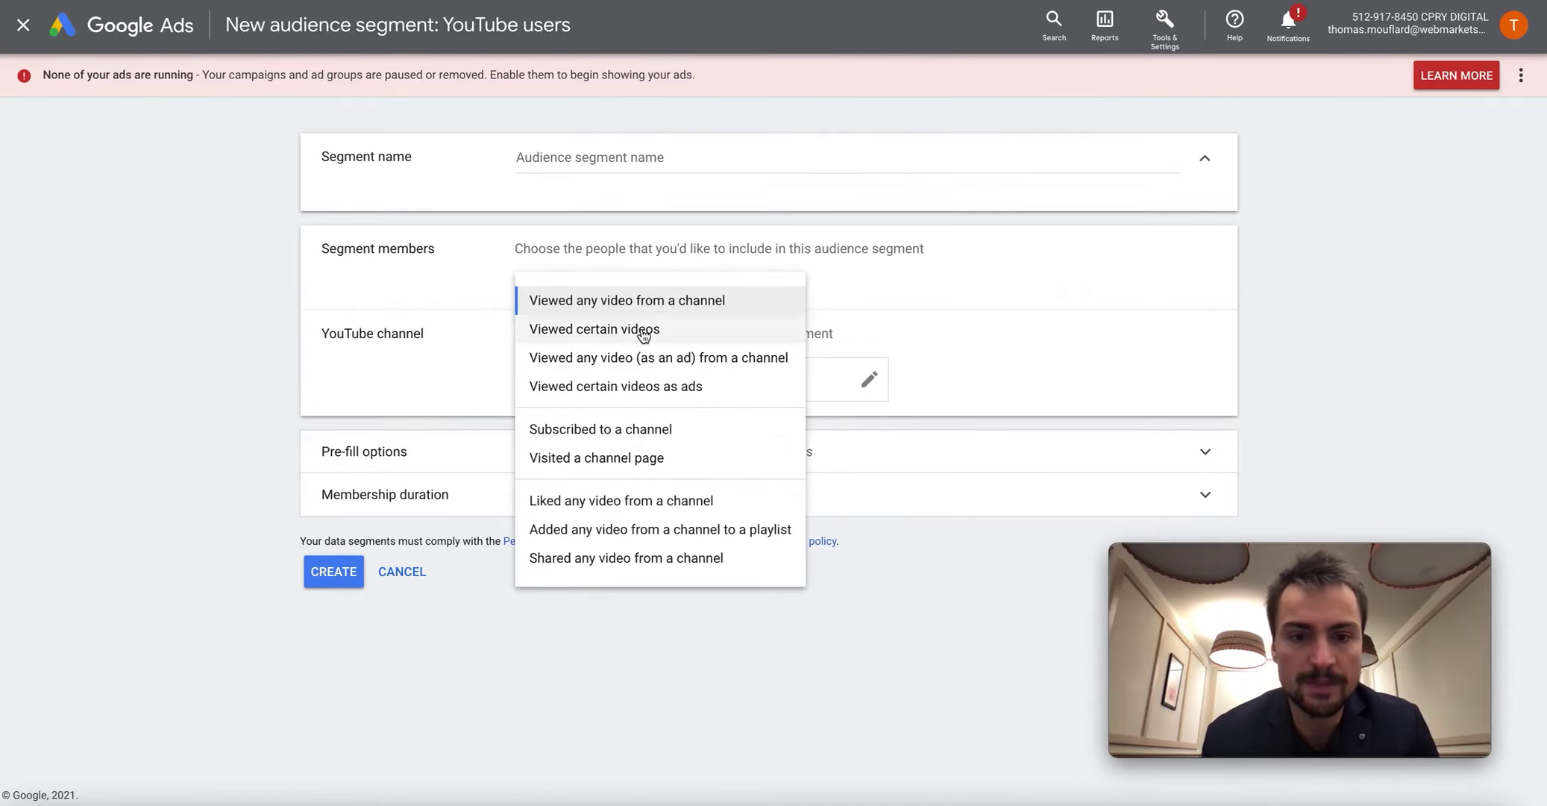
pyautogui.click(594, 340)
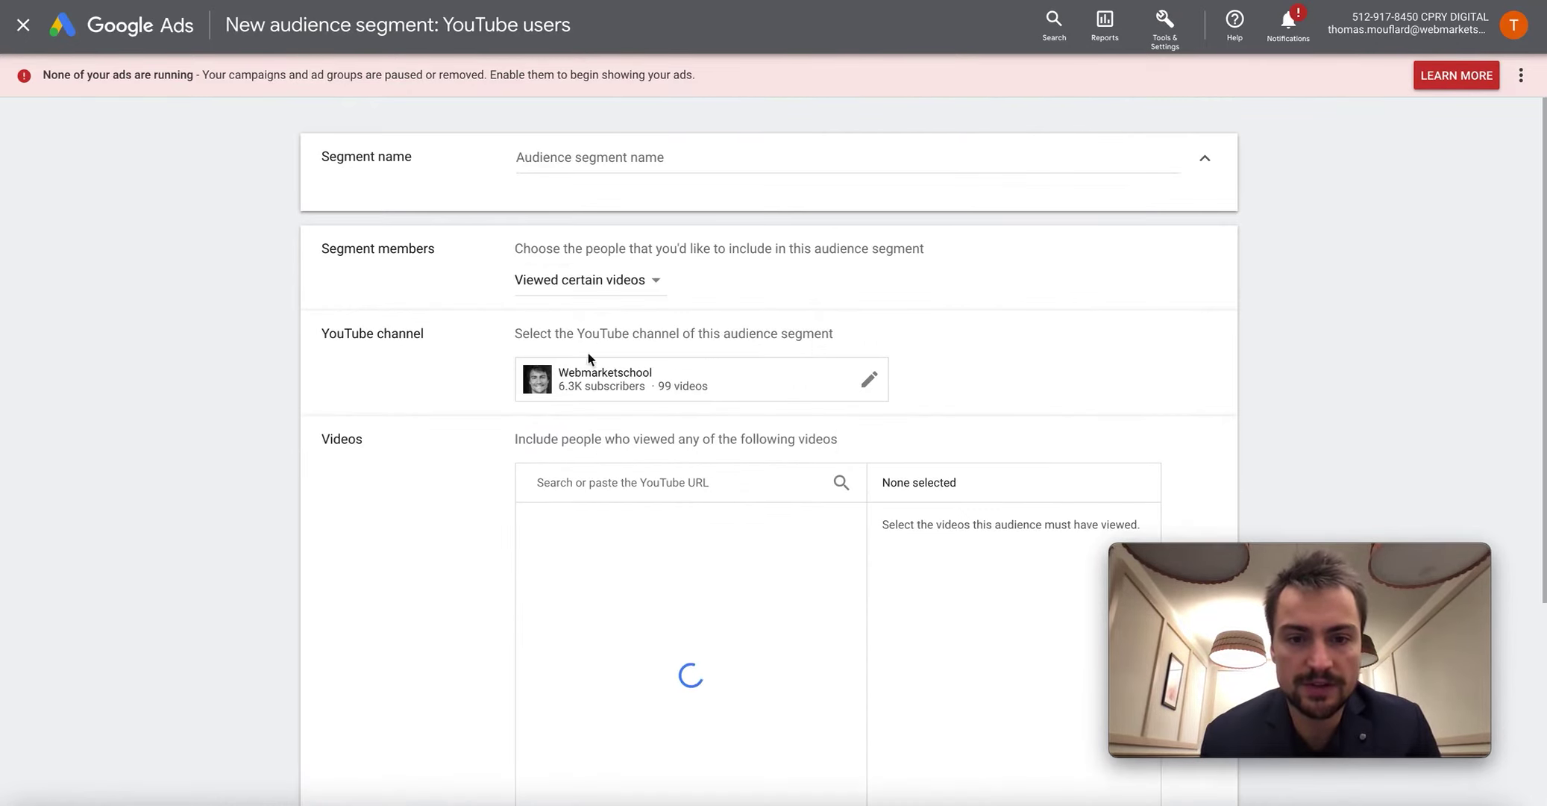
pyautogui.scroll(-2, 488, 519)
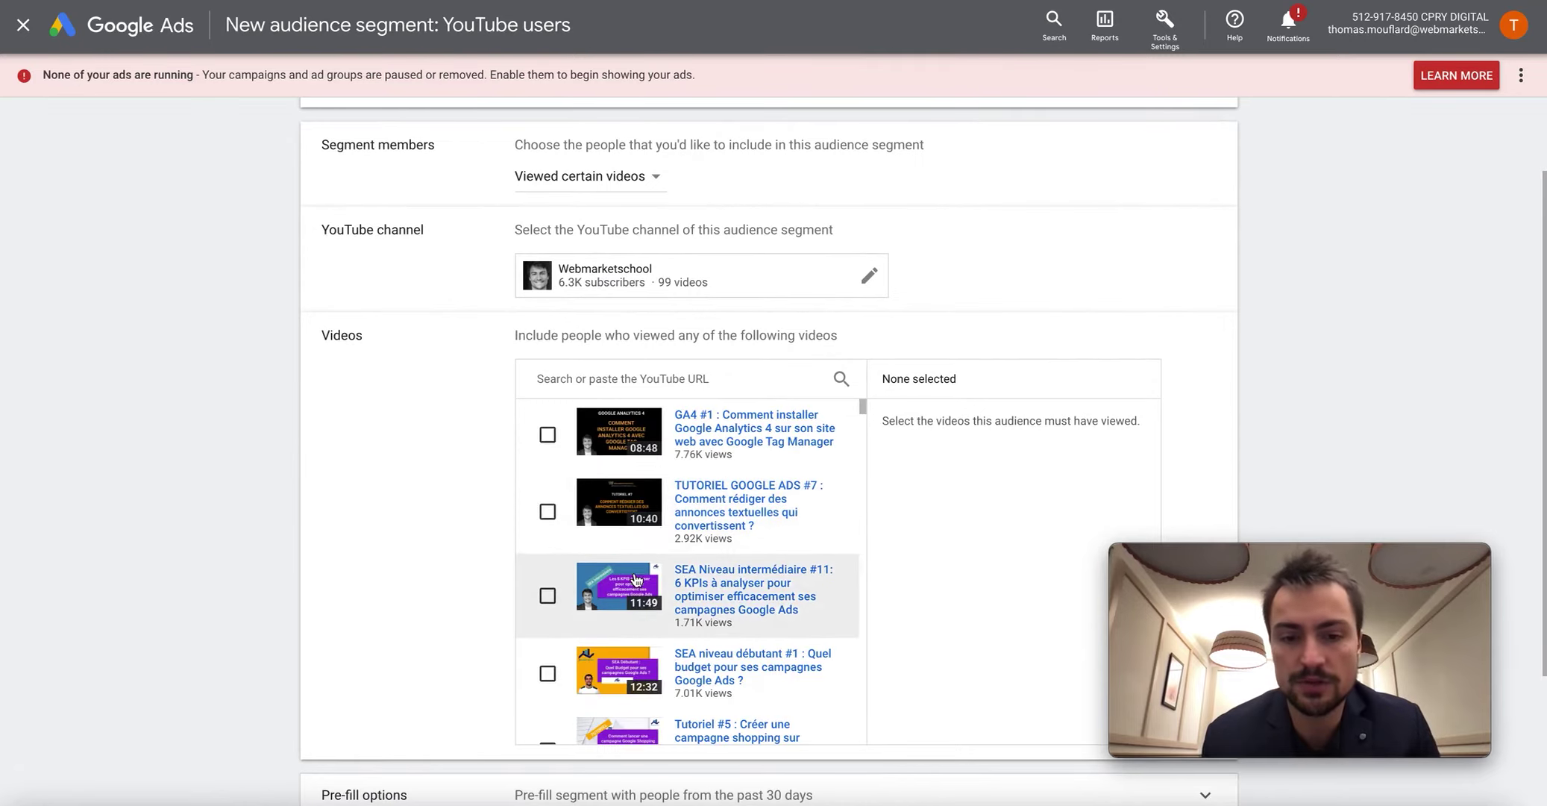
# - Try the member options Subscribed to a channel, Visited a channel page and Added any video from a channel to a playlist
pyautogui.scroll(-8, 635, 578)
pyautogui.scroll(3, 635, 581)
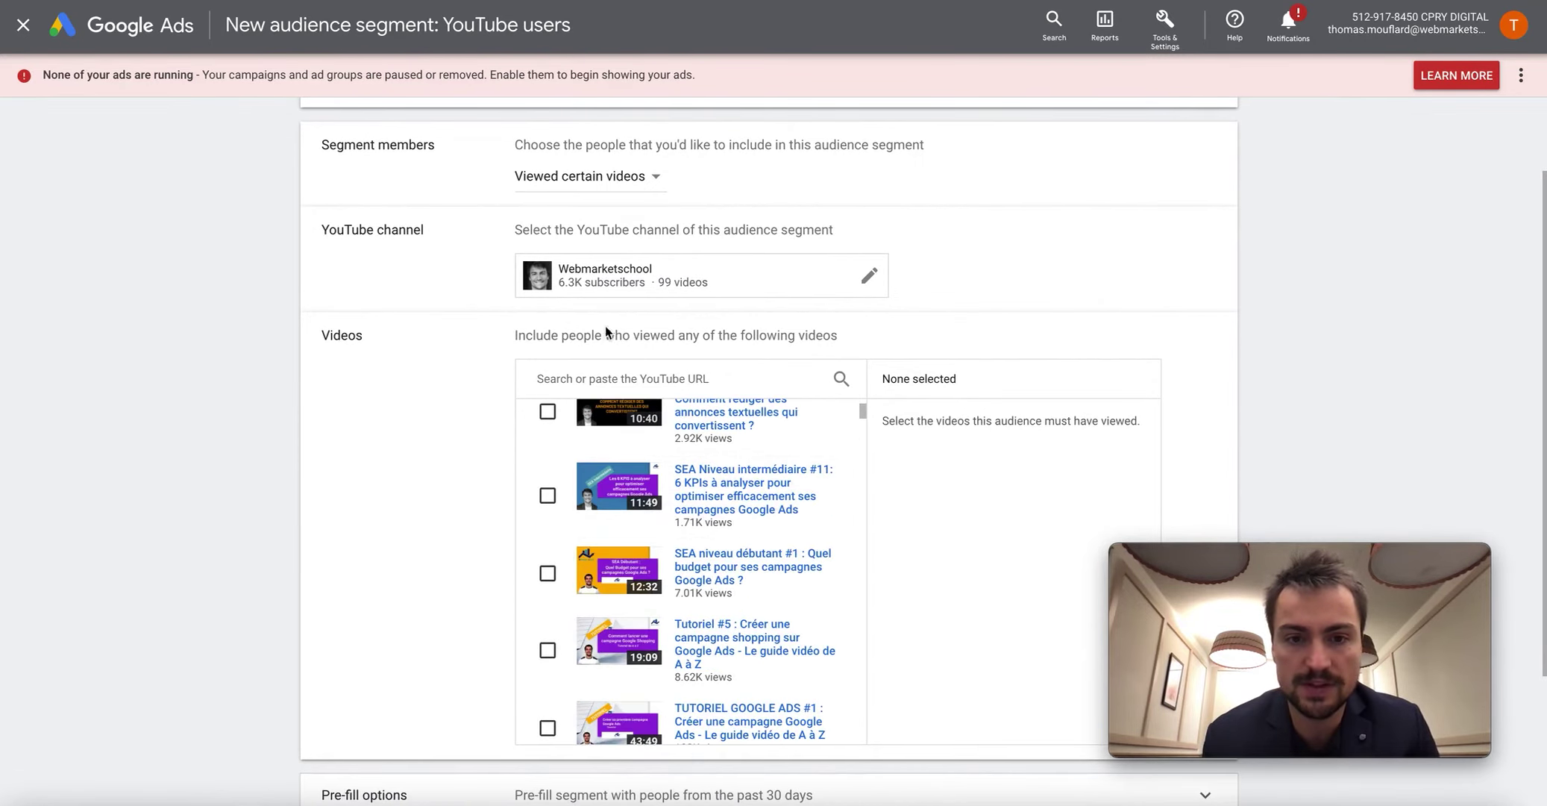
pyautogui.click(610, 192)
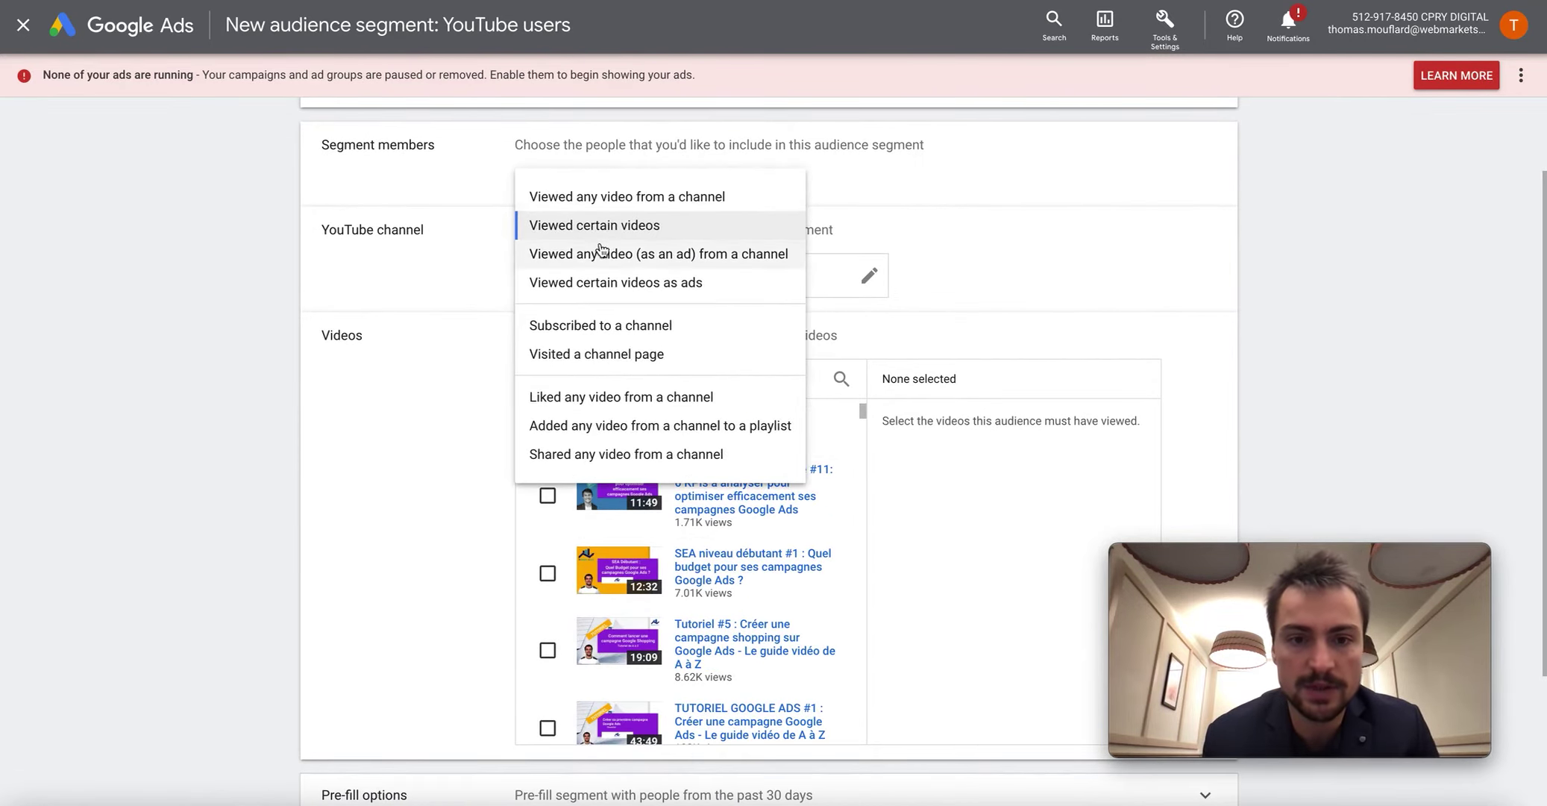
pyautogui.click(607, 333)
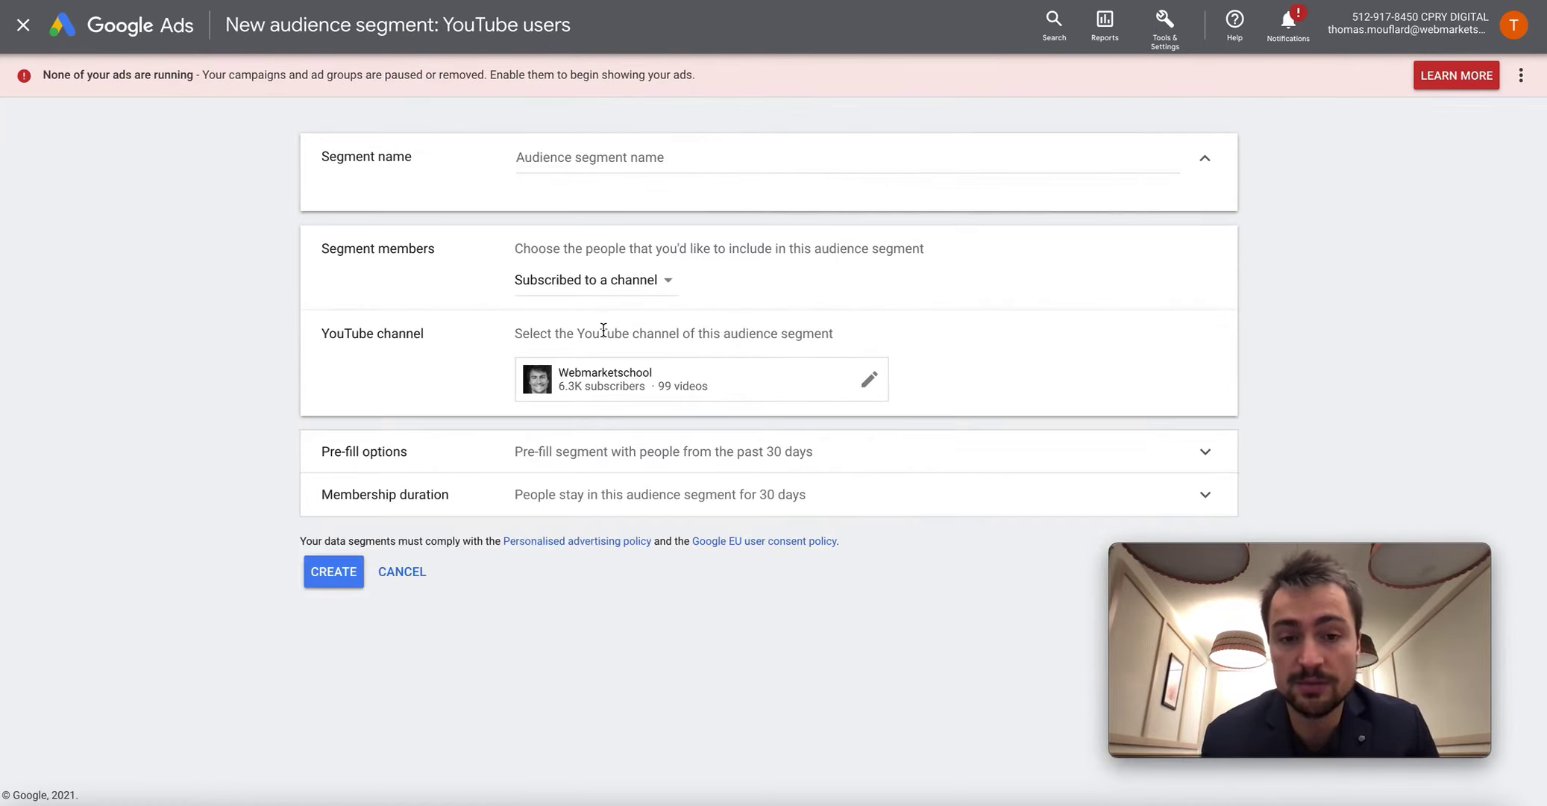
pyautogui.click(580, 280)
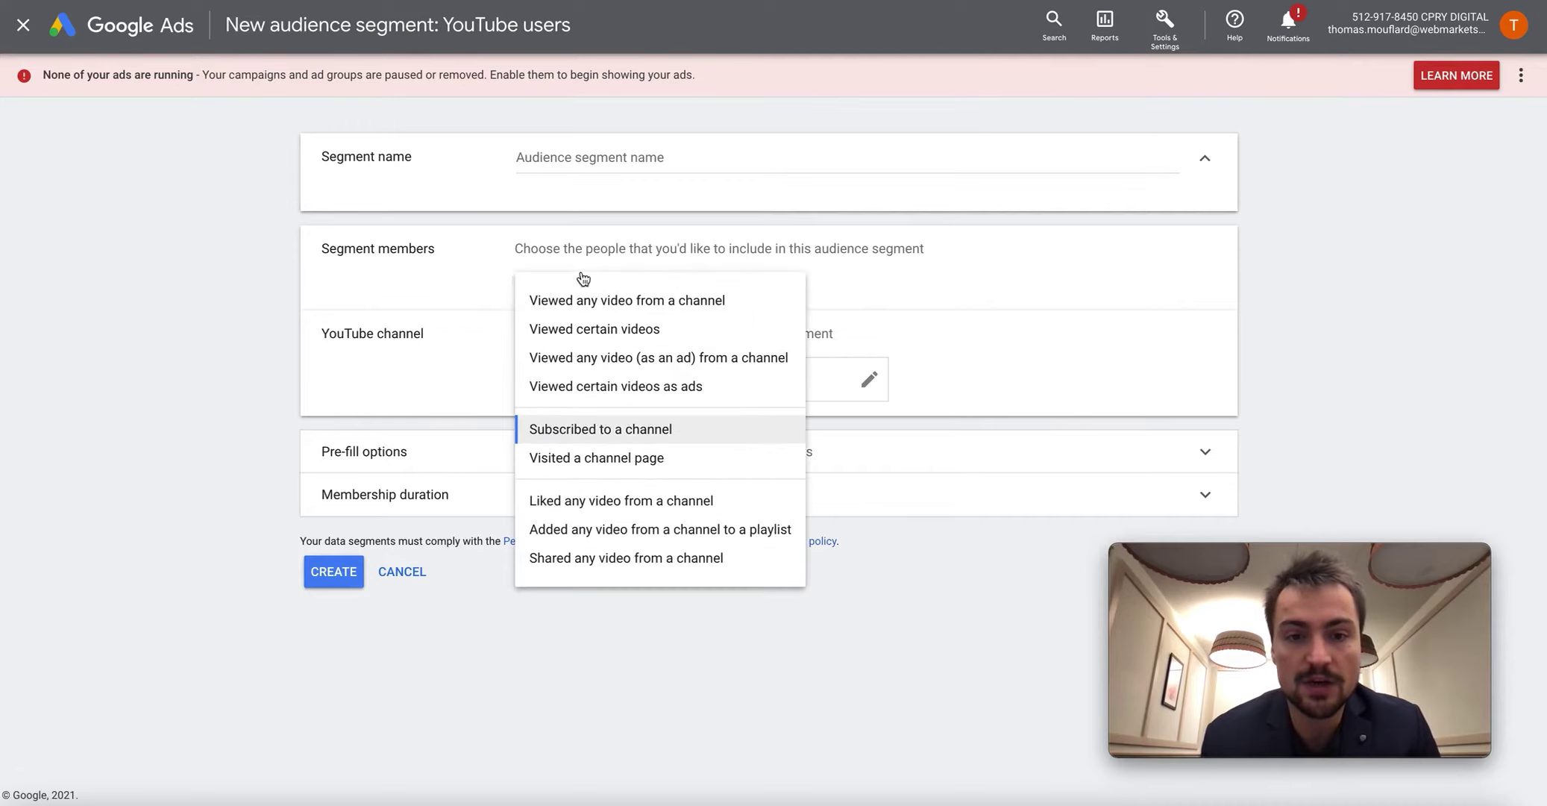
pyautogui.click(594, 457)
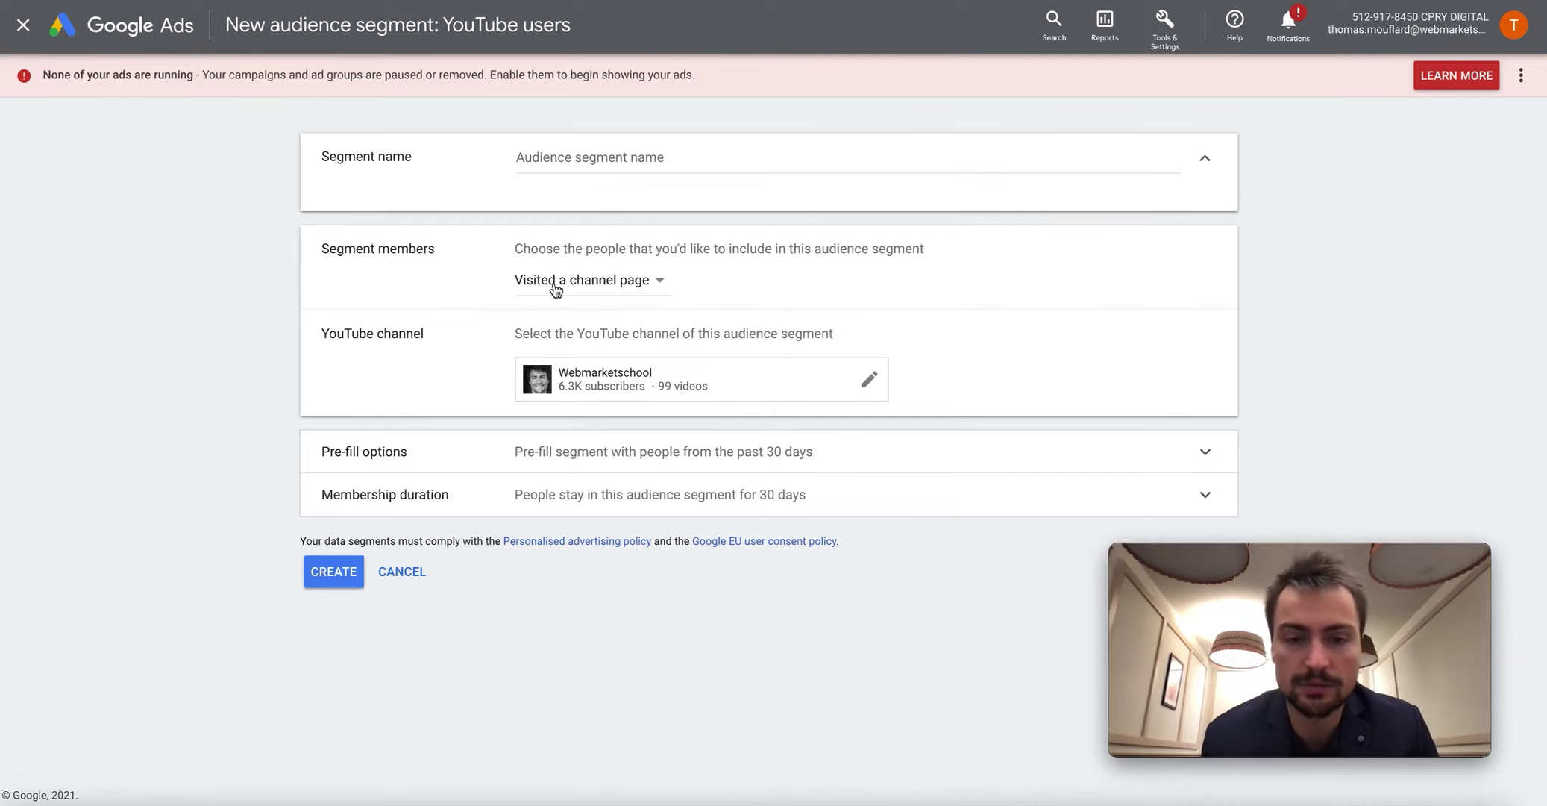
pyautogui.click(625, 291)
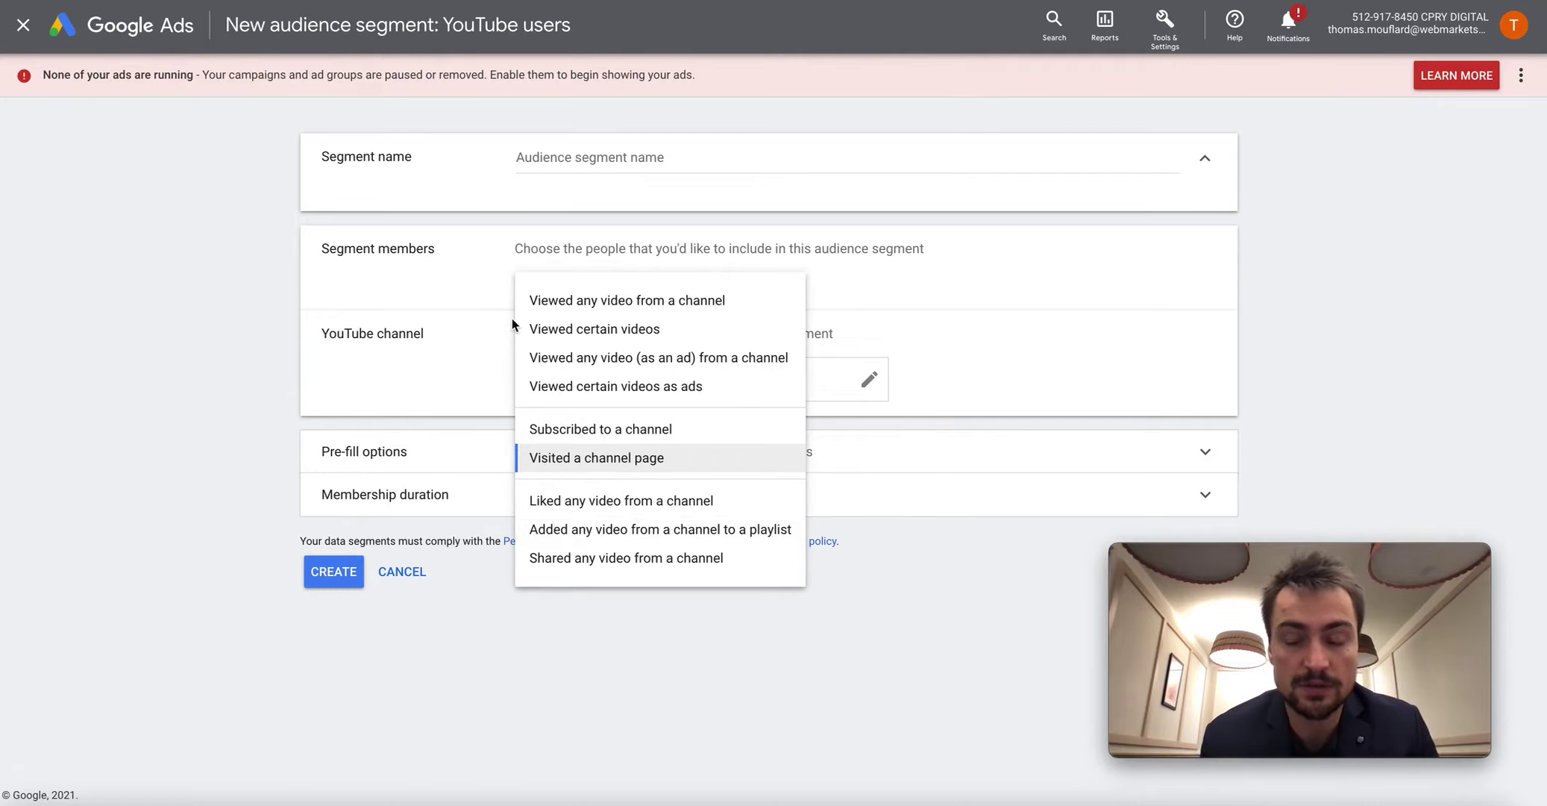
pyautogui.click(619, 540)
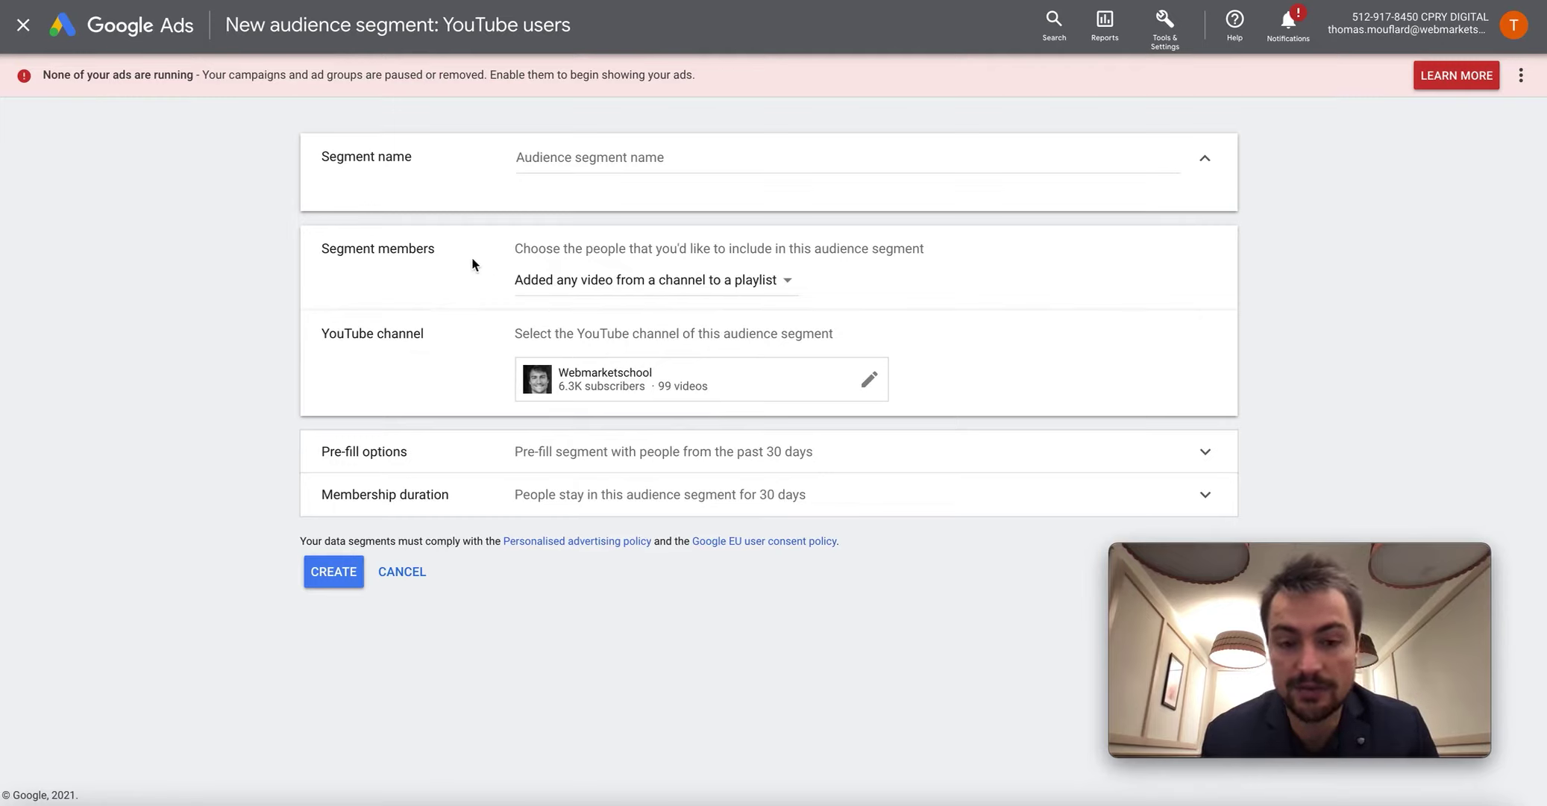
# - Set the segment members to people subscribed to a channel, name the segment YT - subscribers Youtube, and create it
pyautogui.click(579, 274)
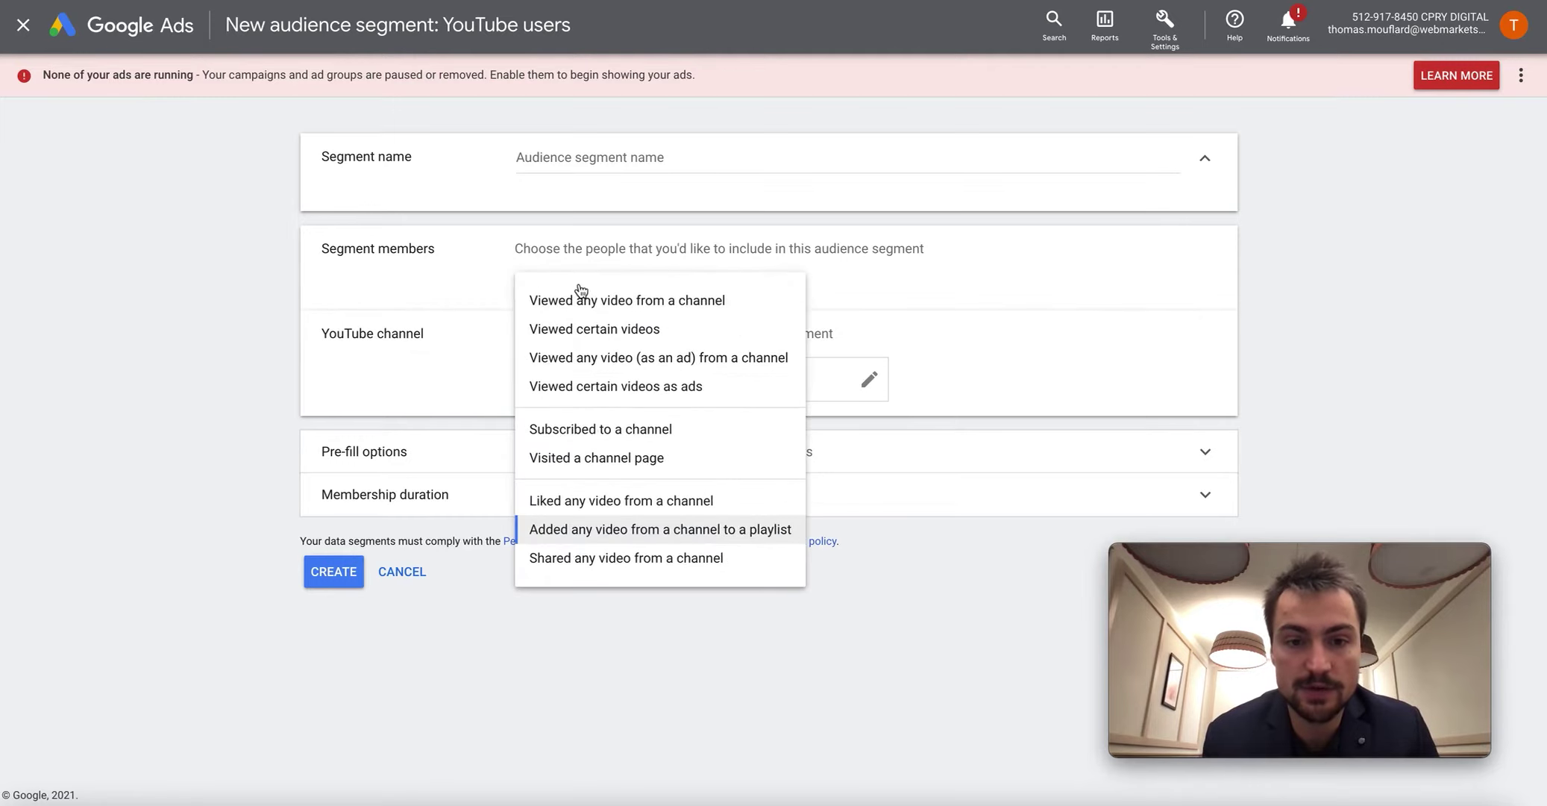
pyautogui.click(592, 439)
pyautogui.click(543, 161)
pyautogui.write('Su')
pyautogui.press('BackSpace')
pyautogui.write('YT - subscribers Youtube')
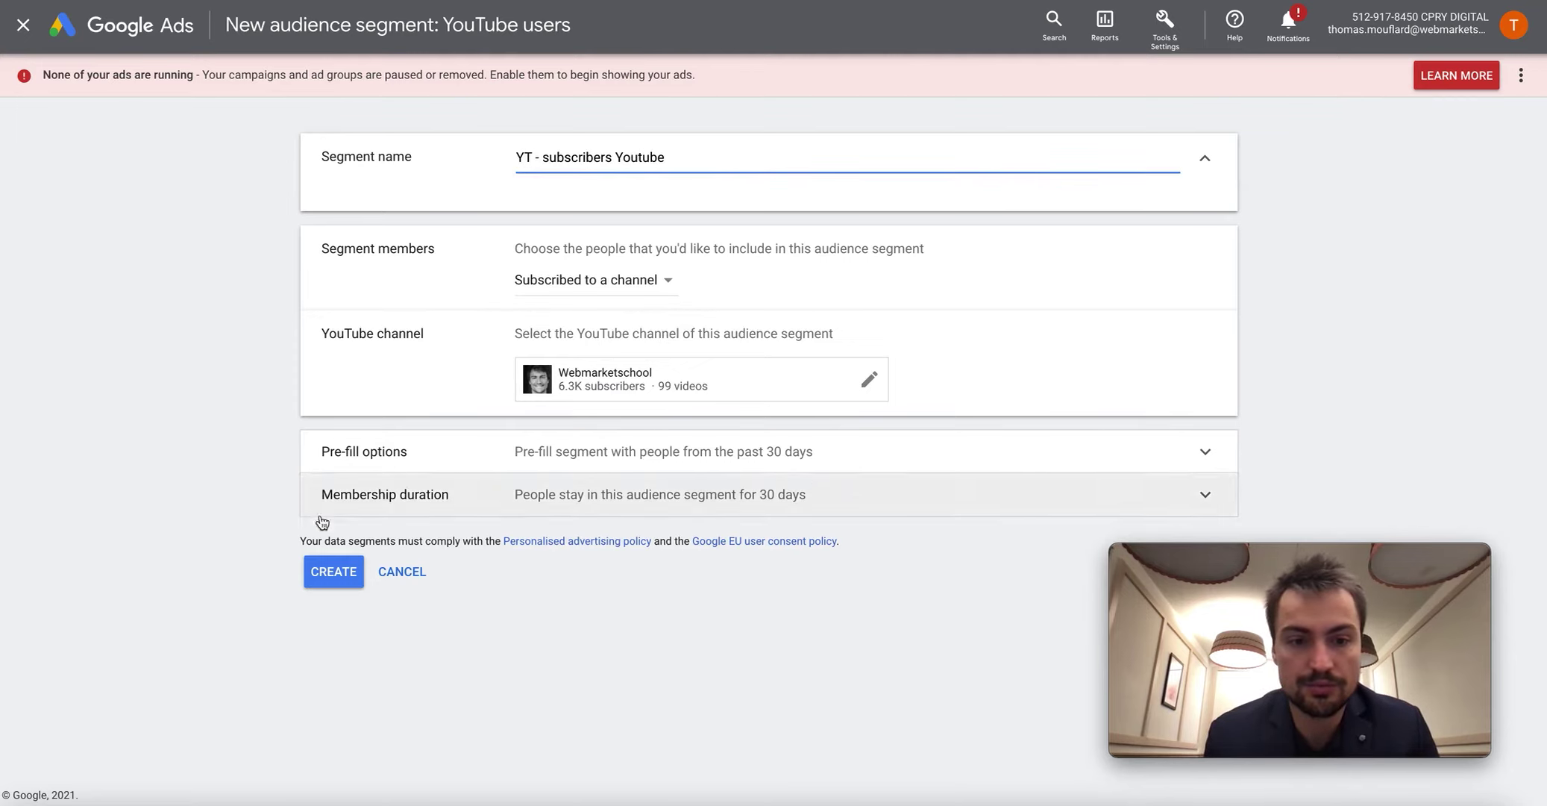
pyautogui.click(332, 568)
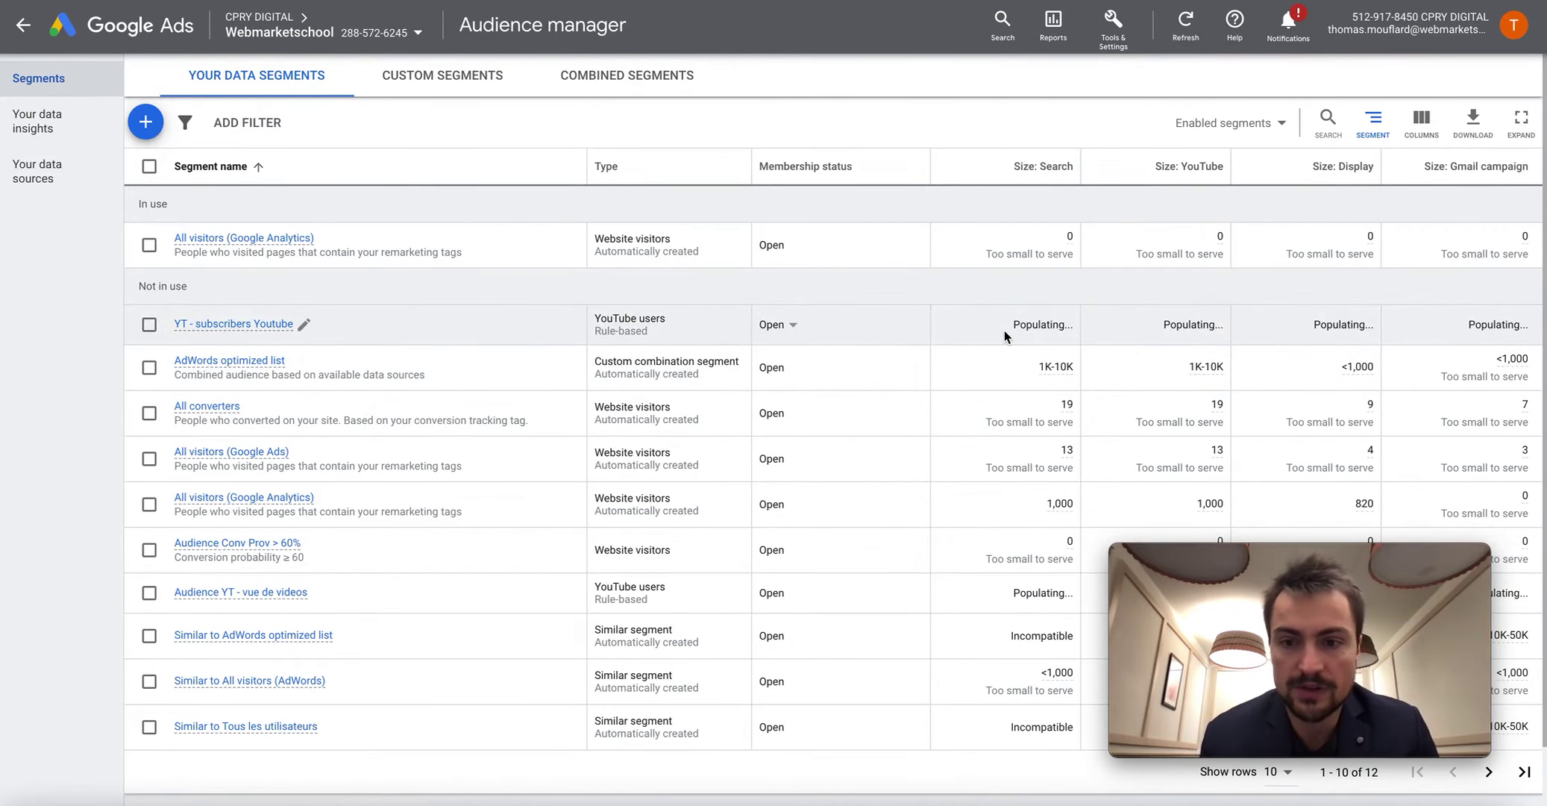
# - Leave the Audience manager for the campaign list and start a new campaign
pyautogui.scroll(-1, 1004, 330)
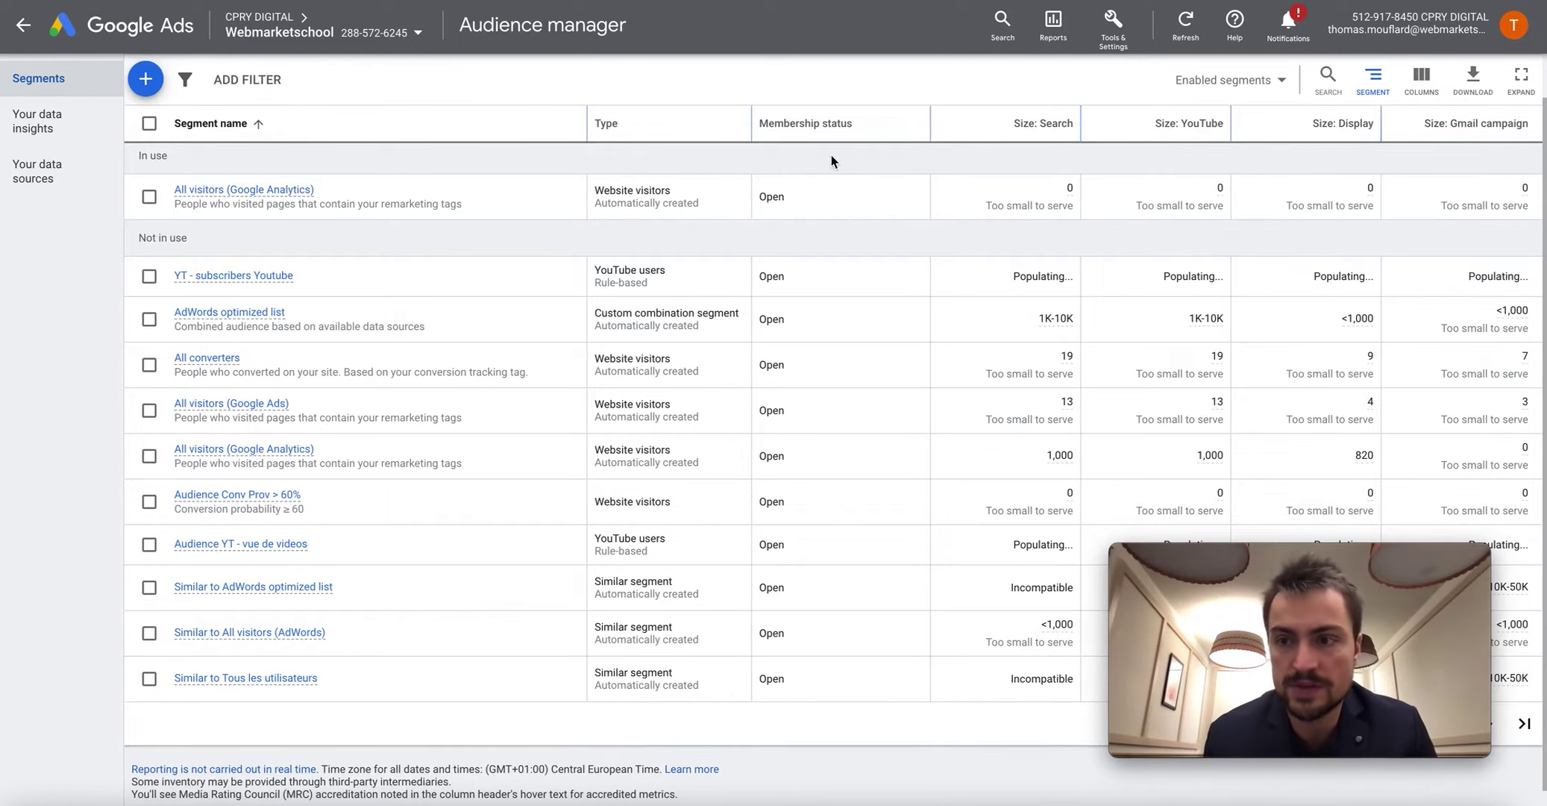
pyautogui.click(52, 37)
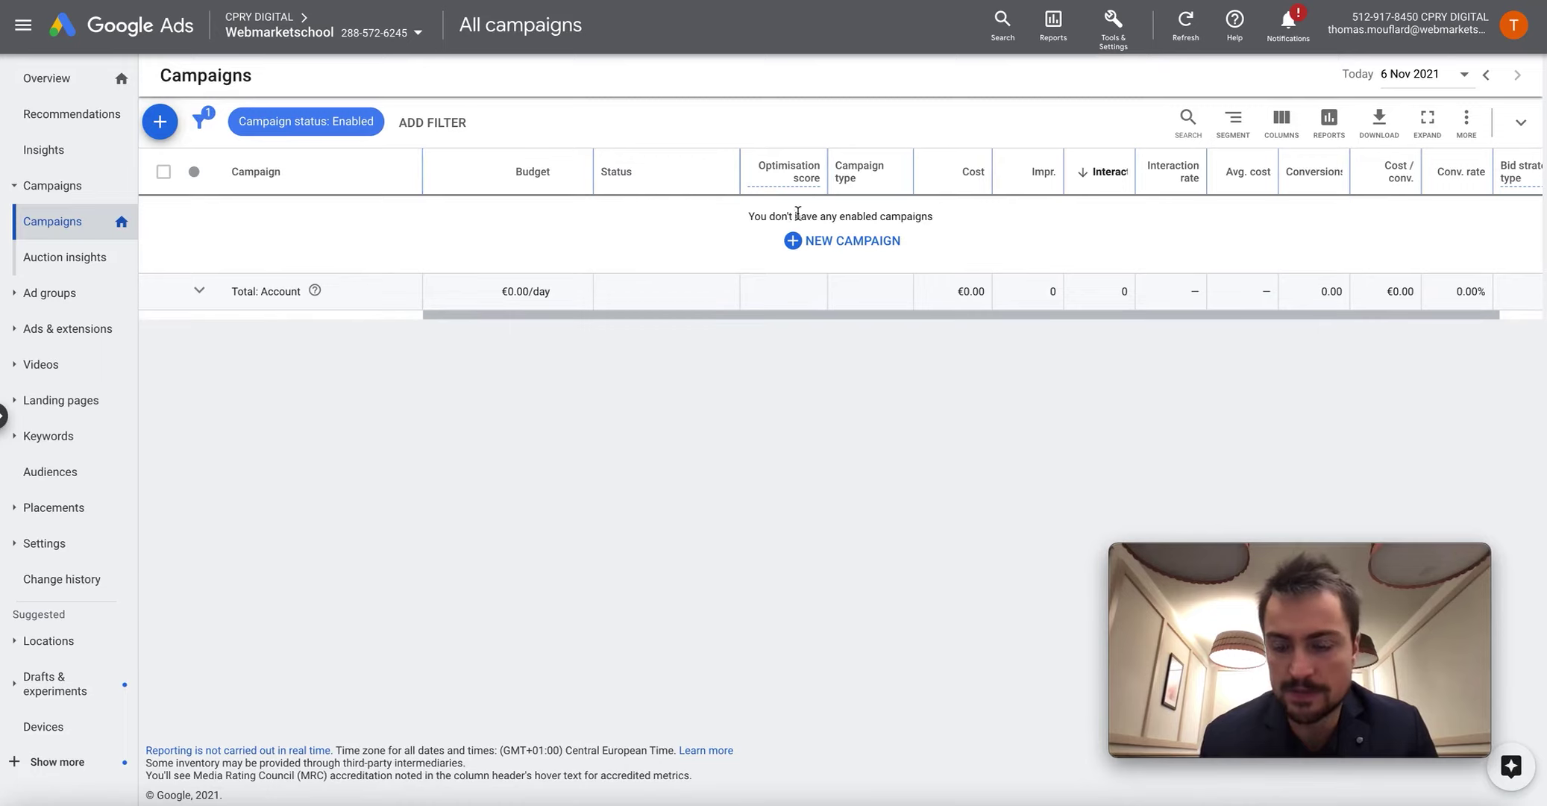
pyautogui.click(862, 250)
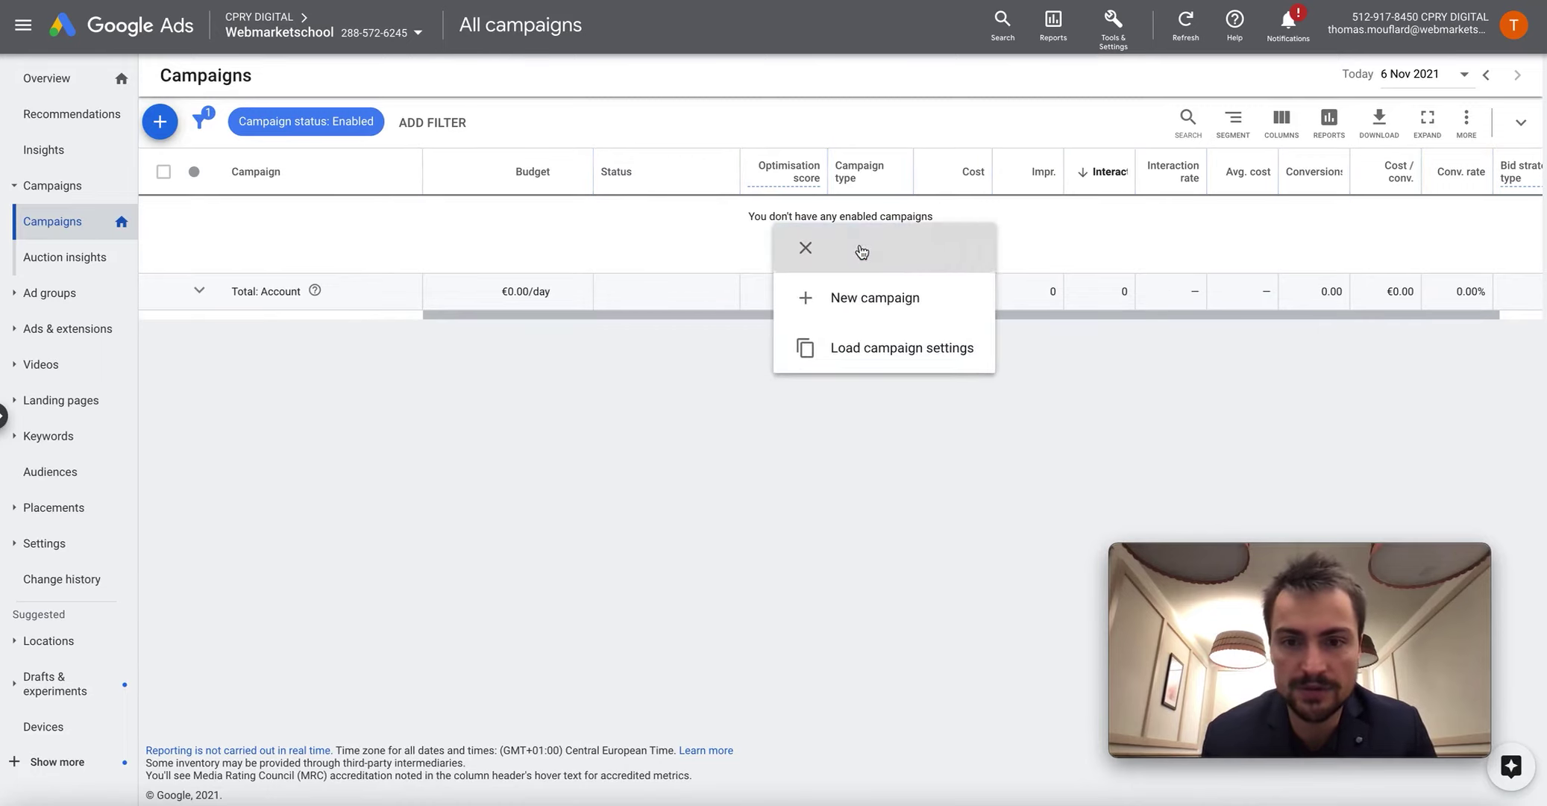
pyautogui.click(860, 299)
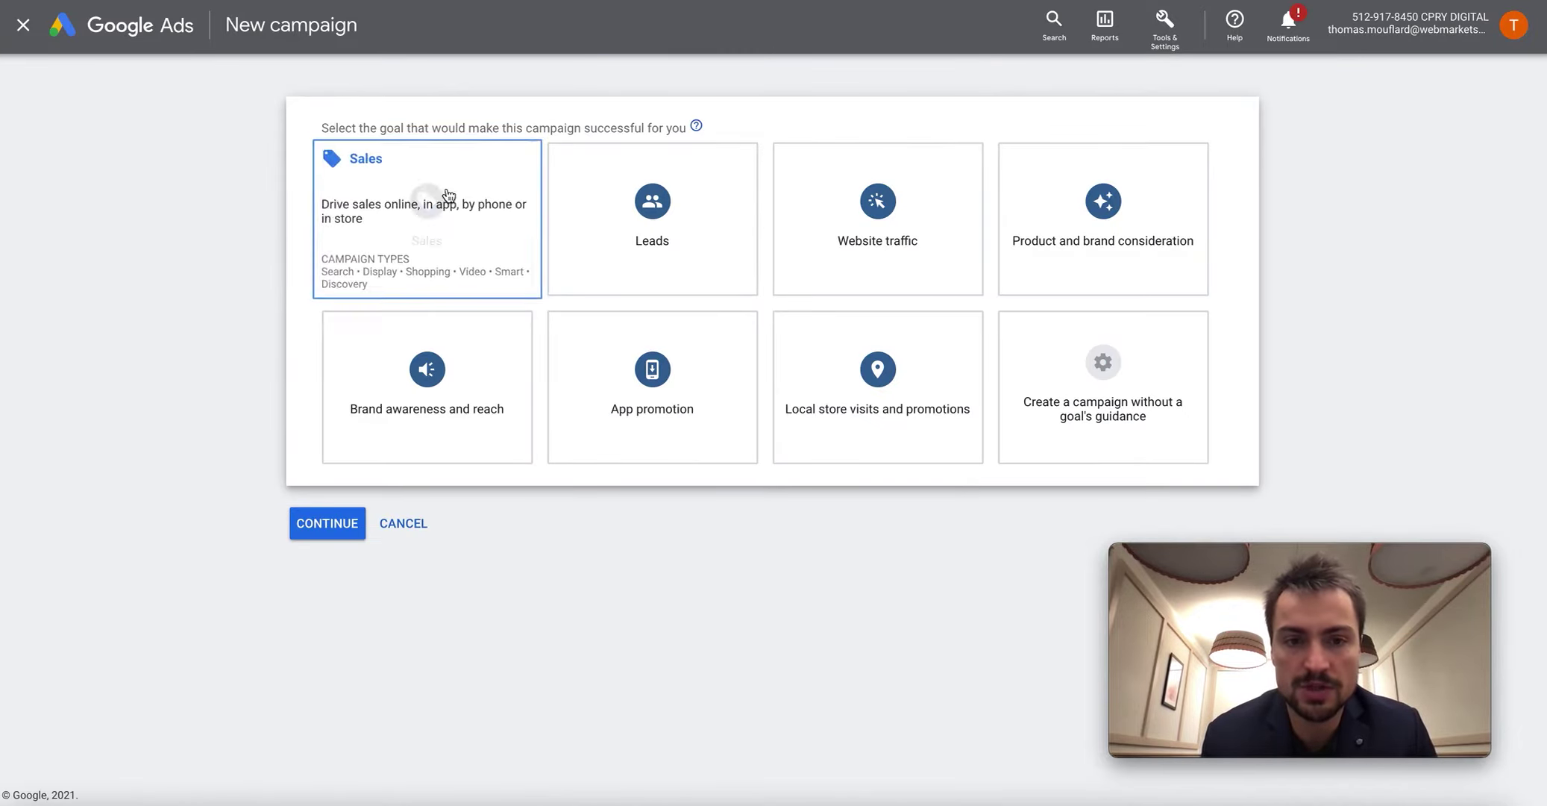
# - Choose Sales as the campaign goal and Standard Display campaign as its type, and continue to the campaign settings
pyautogui.click(421, 211)
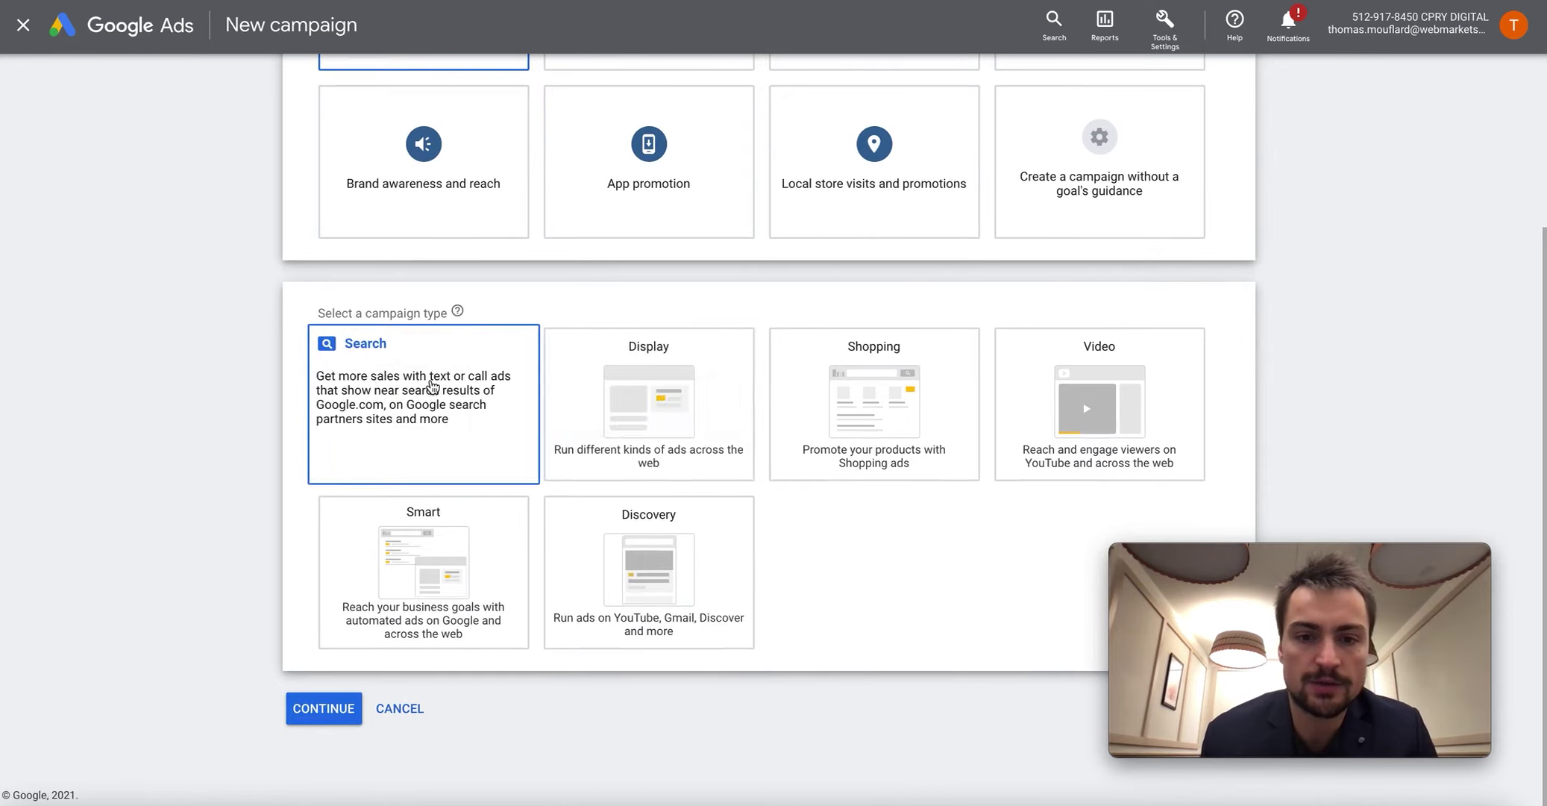
pyautogui.click(639, 339)
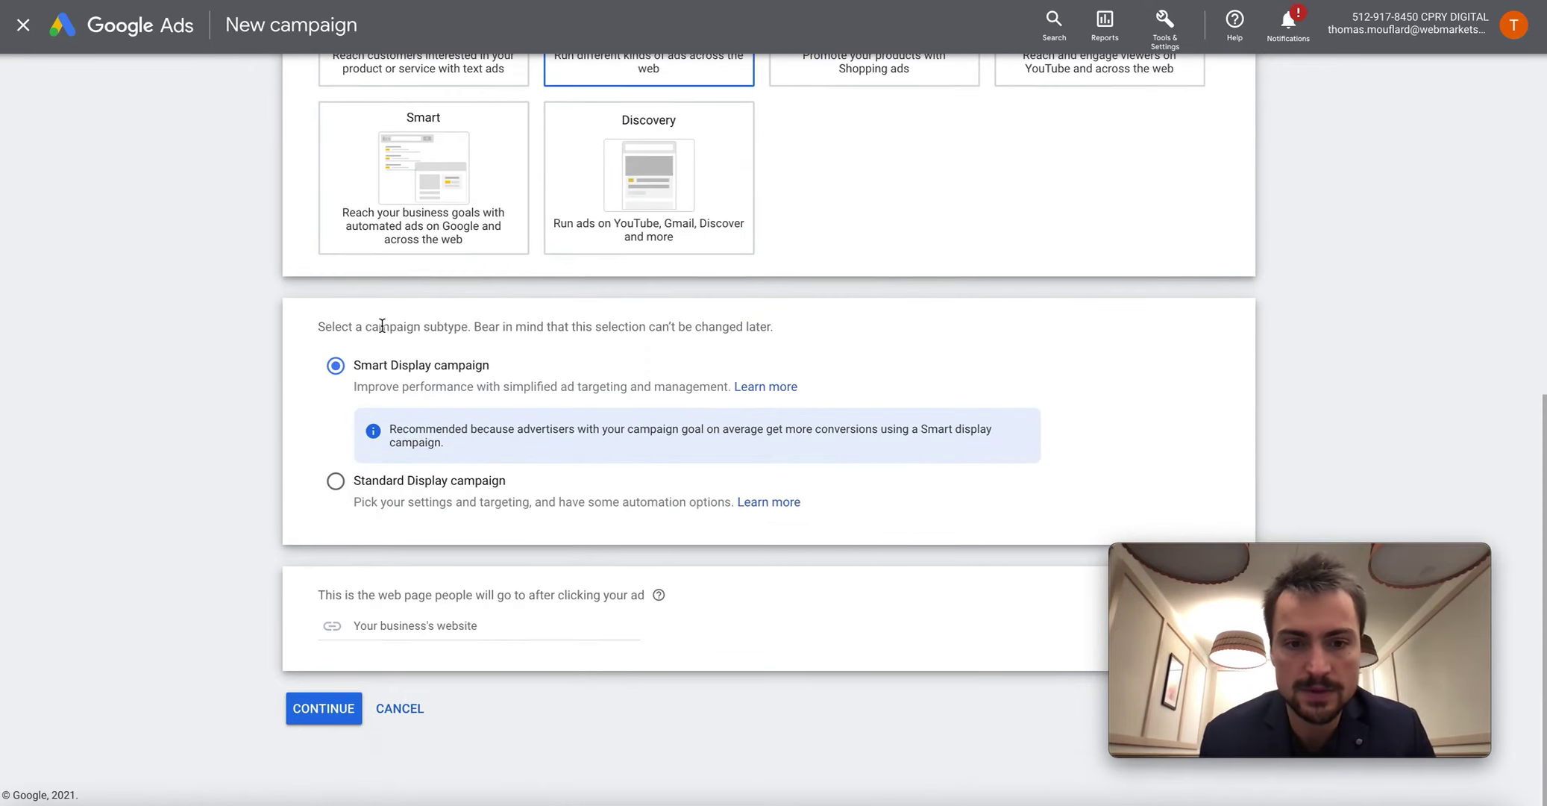
pyautogui.click(335, 480)
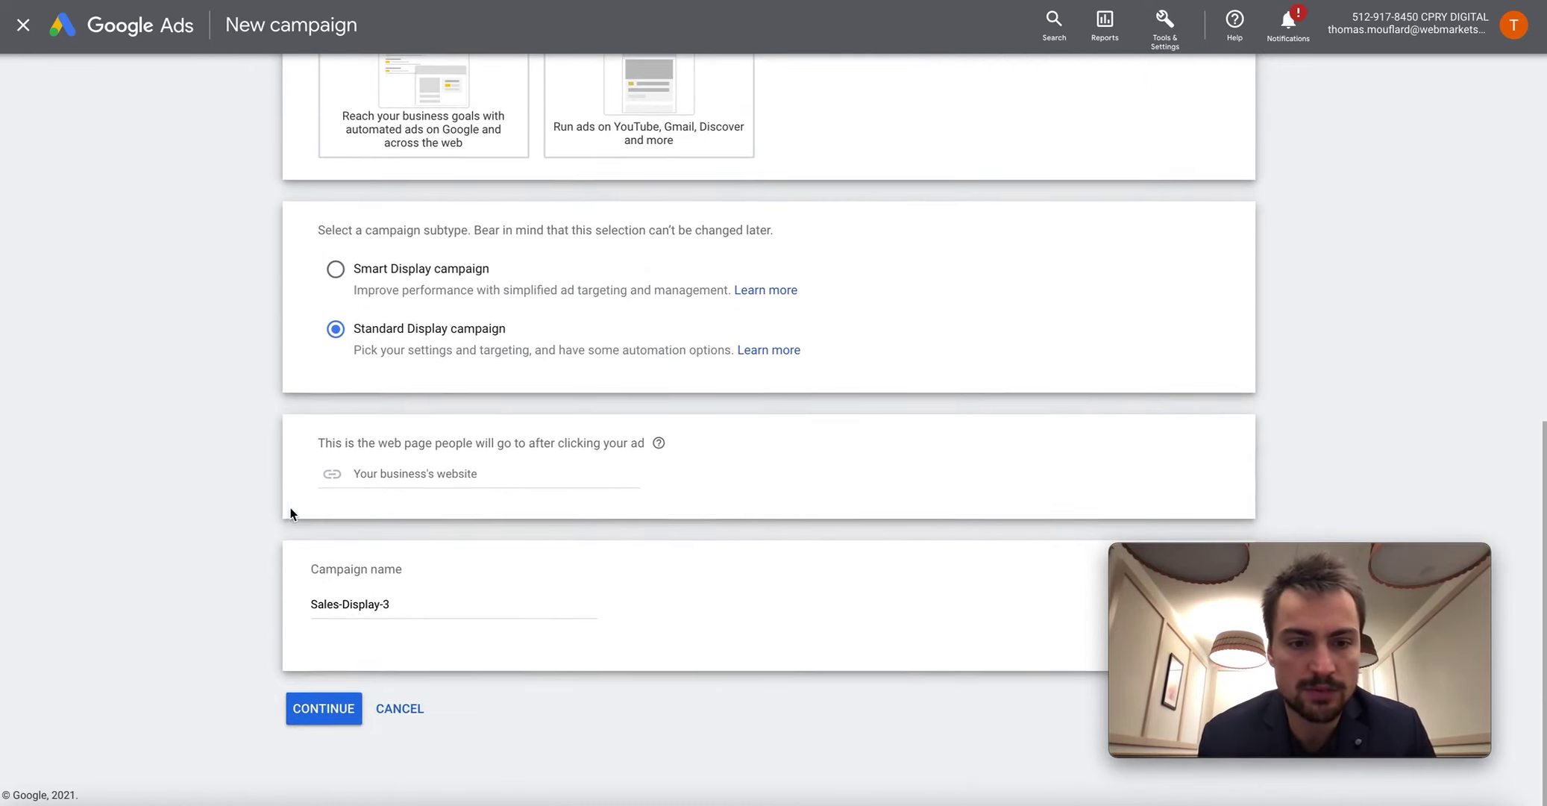
pyautogui.click(359, 706)
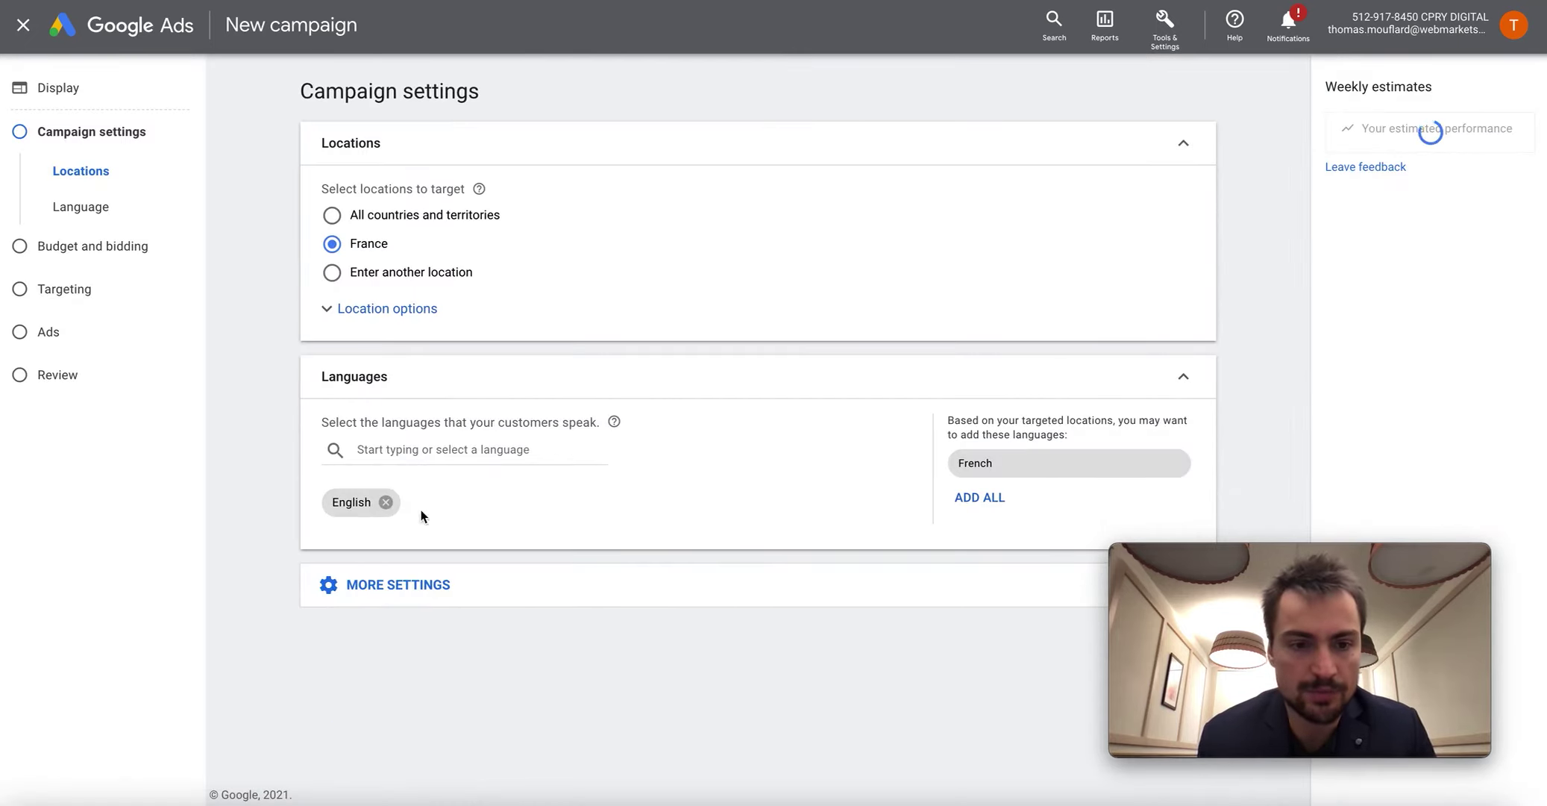
# - Accept the default campaign settings, set the average daily budget to €10, and continue to targeting
pyautogui.click(400, 586)
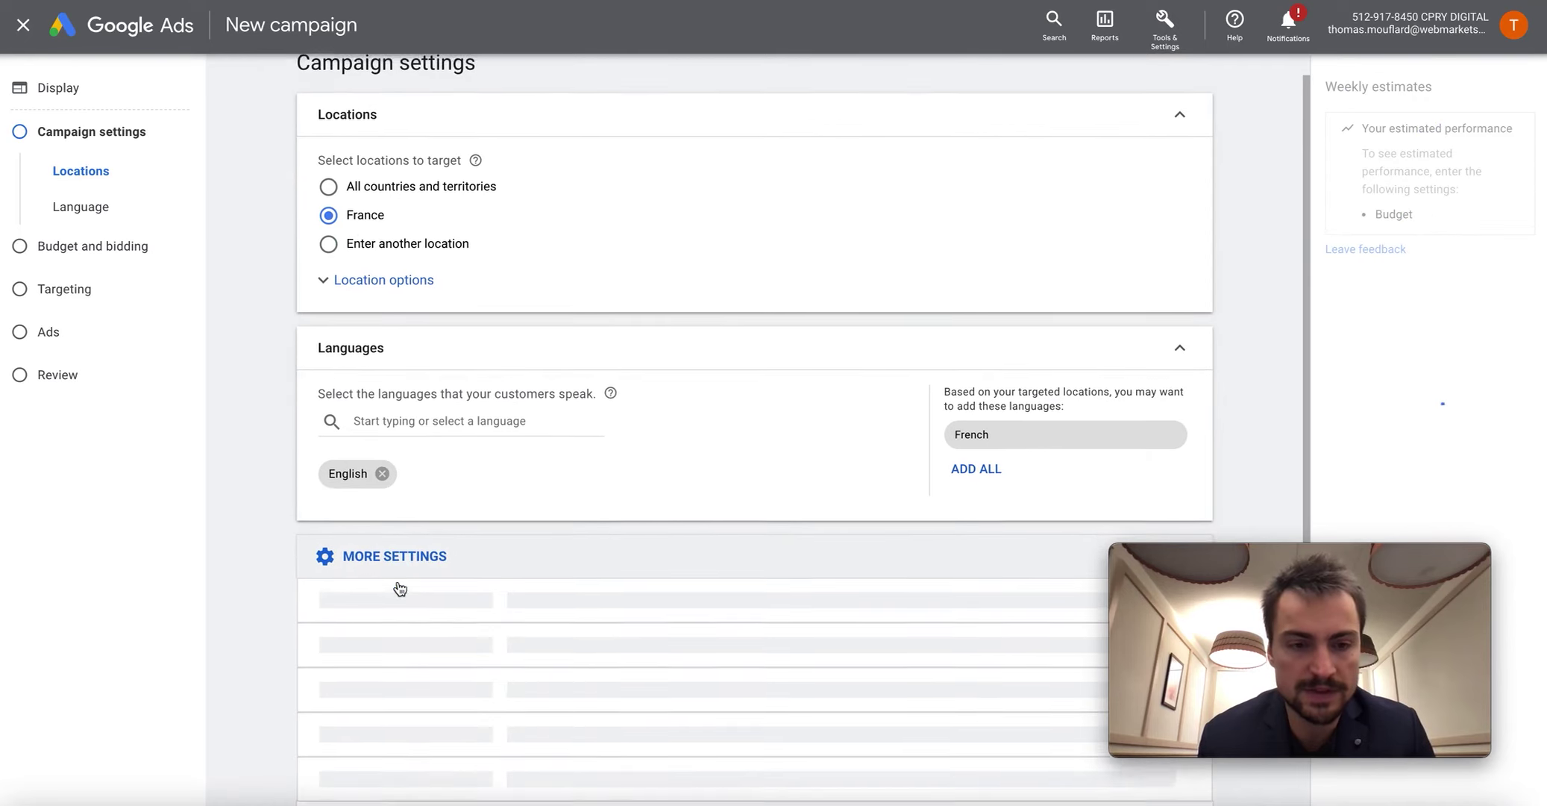
pyautogui.scroll(-3, 291, 456)
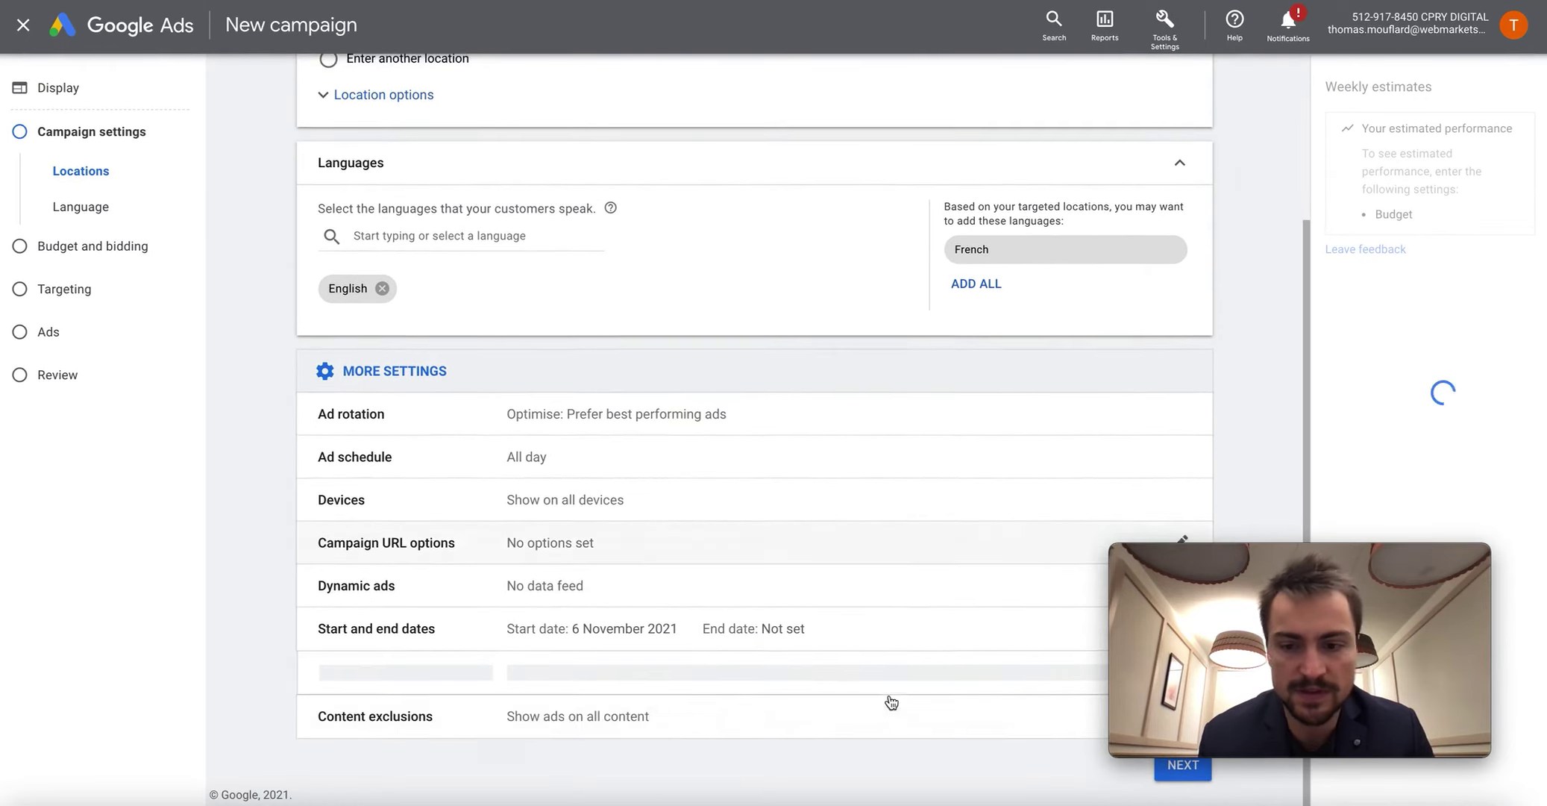
pyautogui.click(1169, 772)
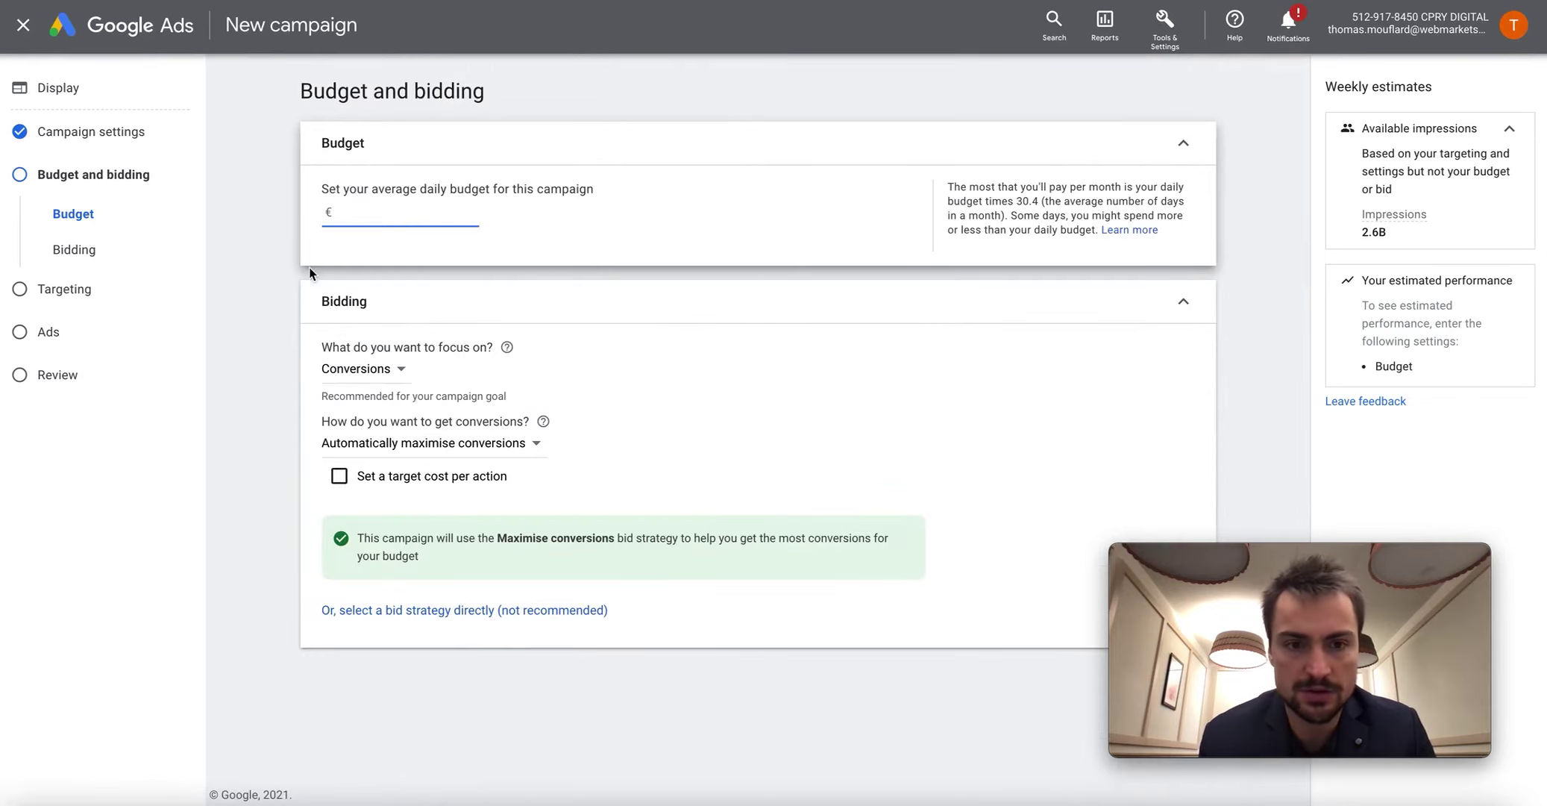
pyautogui.write('10')
pyautogui.click(289, 270)
pyautogui.click(1186, 669)
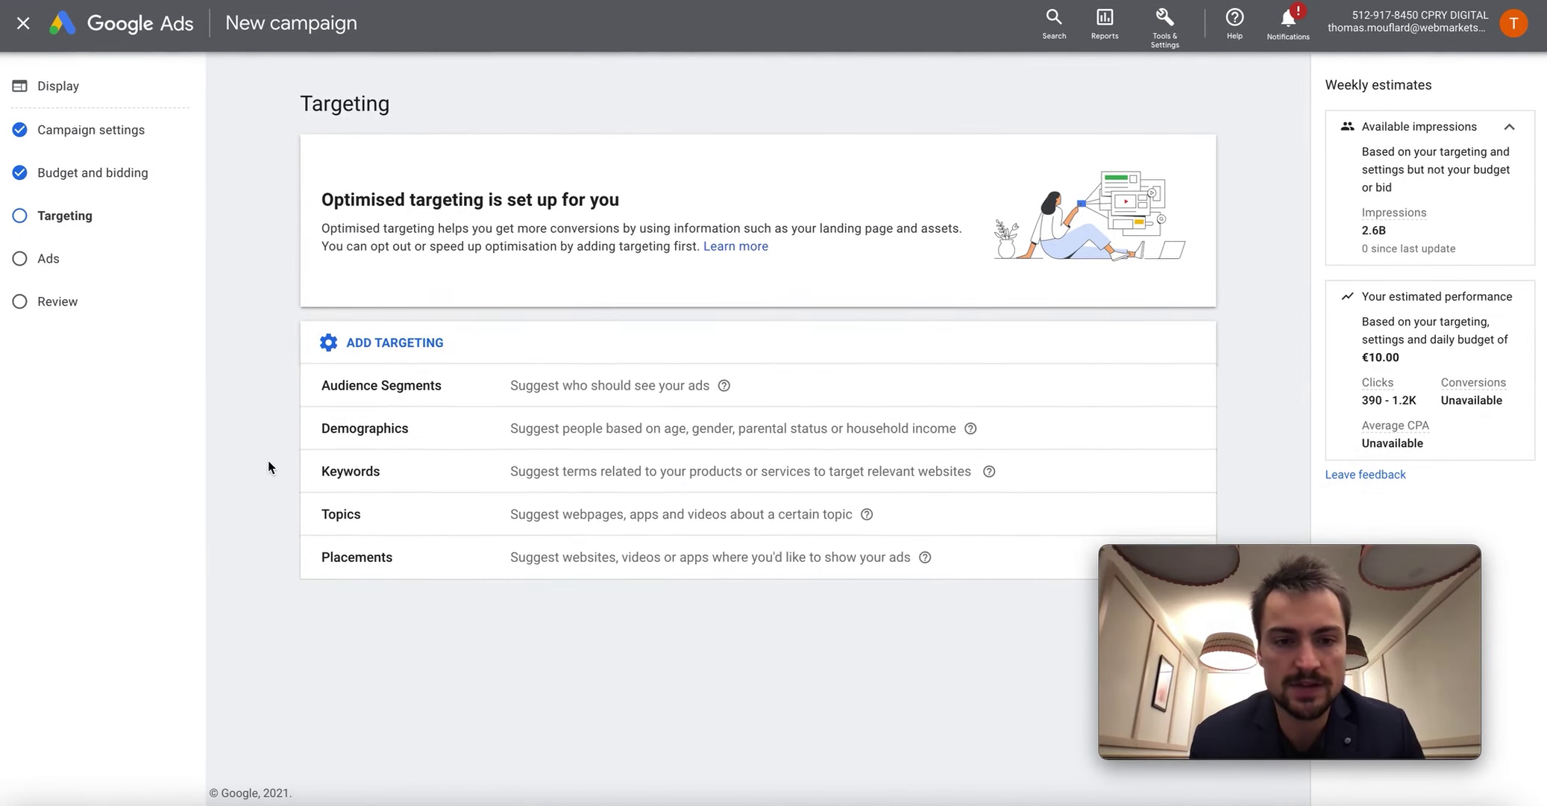
# - Add audience segment targeting and browse the segments by how people interacted with the business to list the YouTube users segments
pyautogui.click(411, 404)
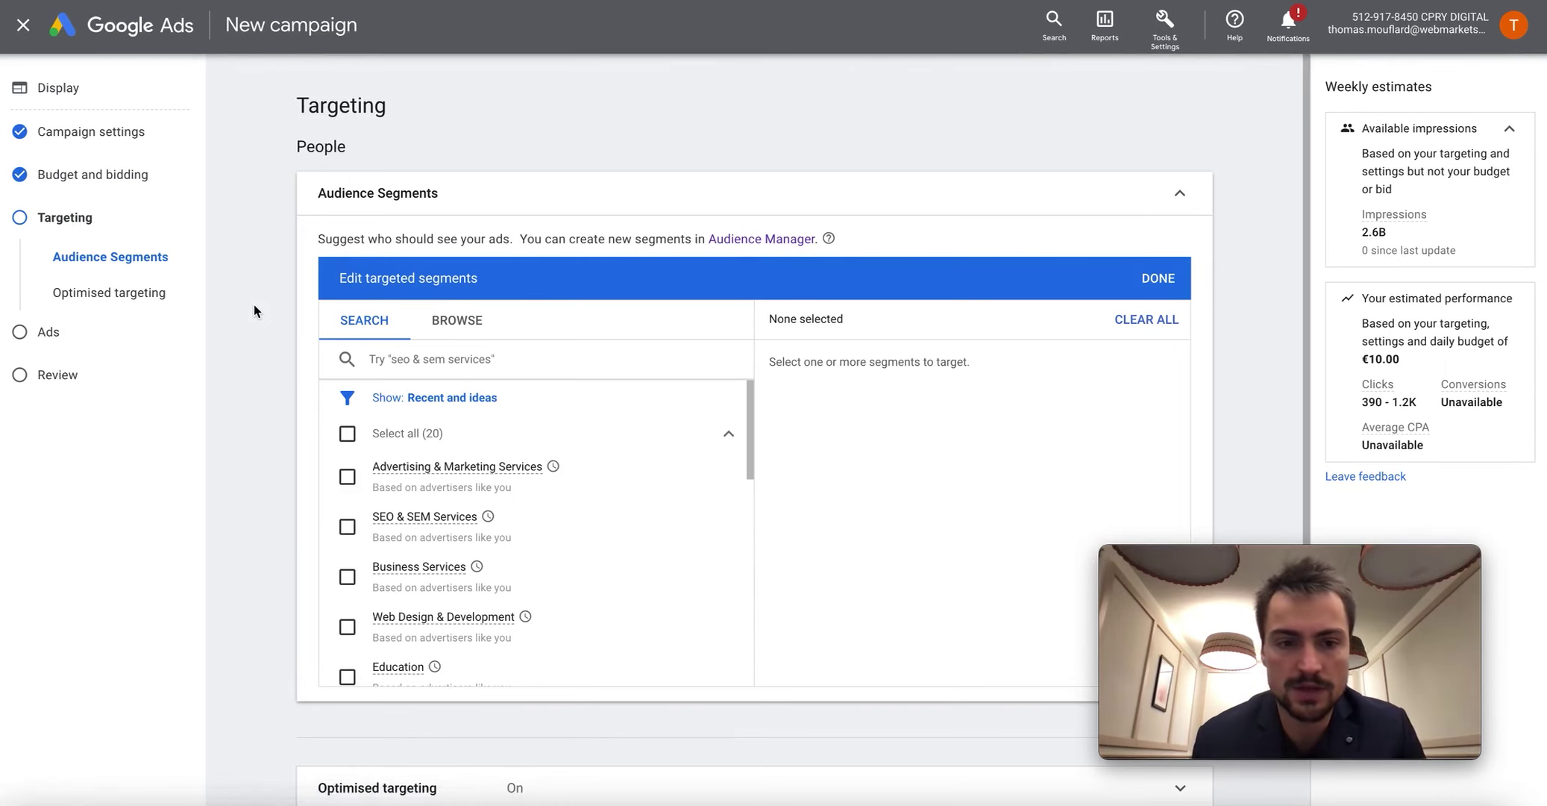
pyautogui.click(456, 324)
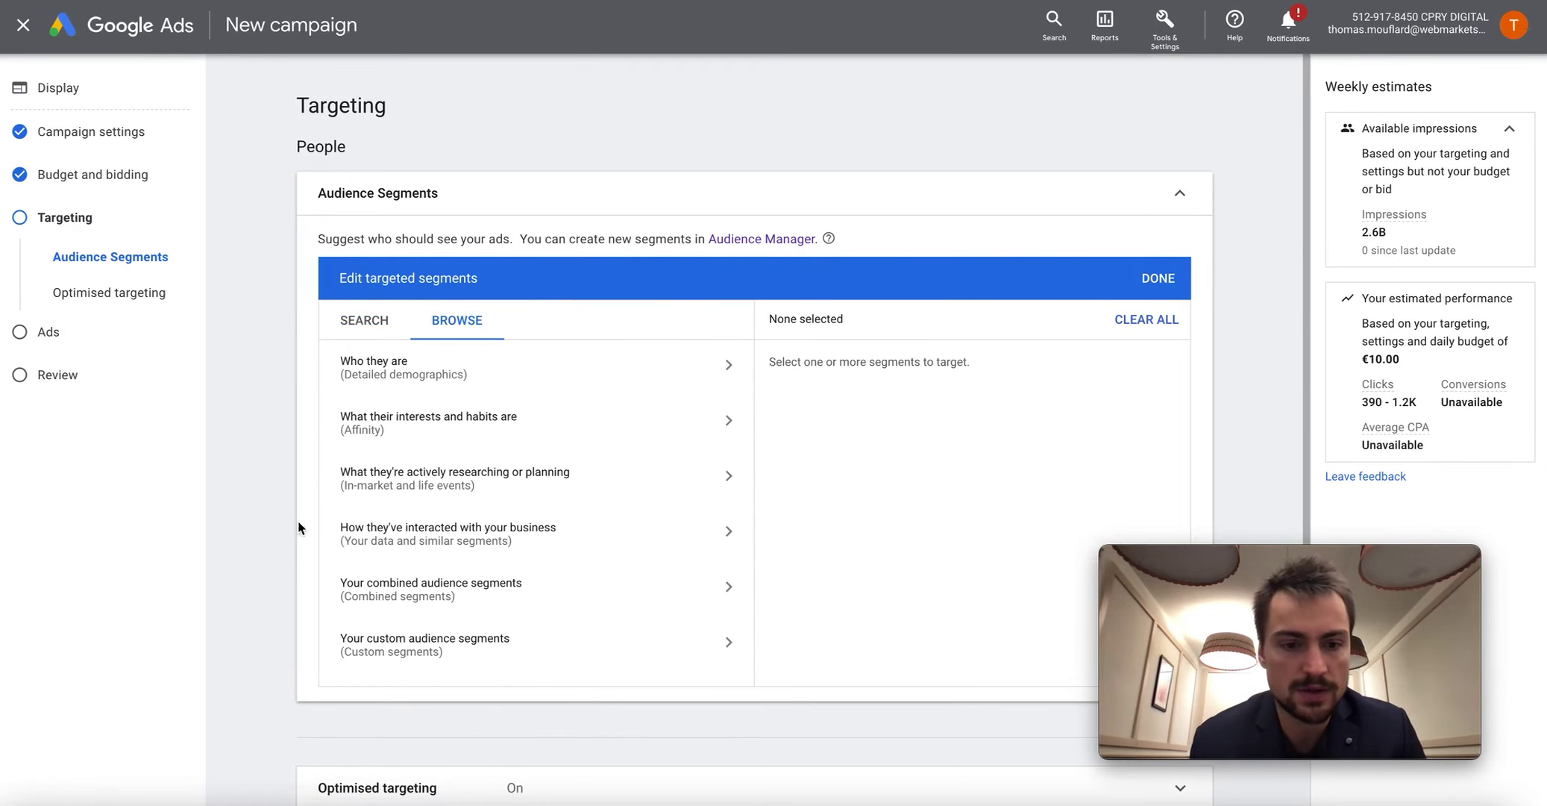
pyautogui.scroll(-1, 365, 522)
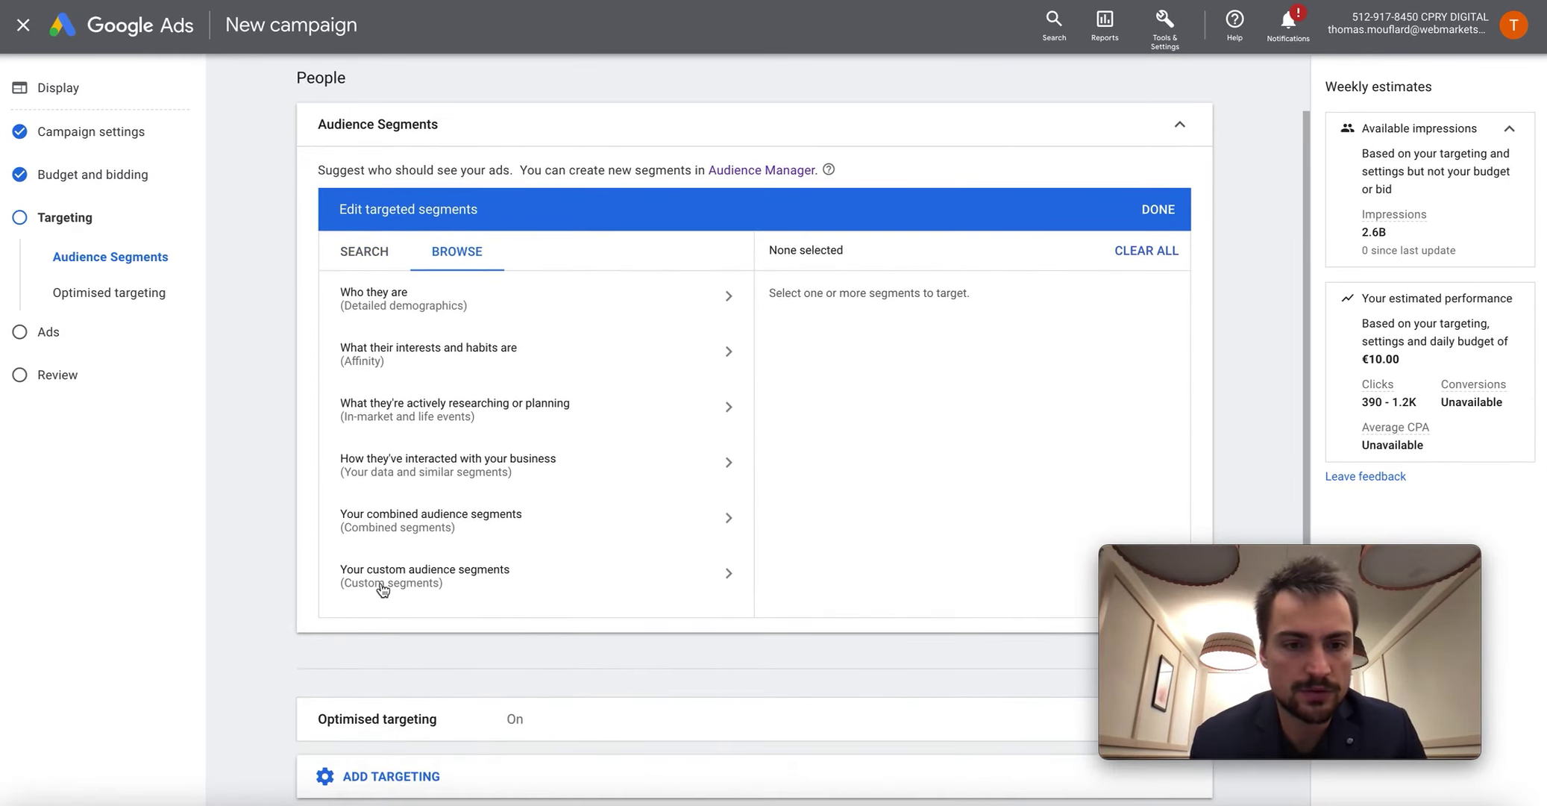
pyautogui.click(386, 520)
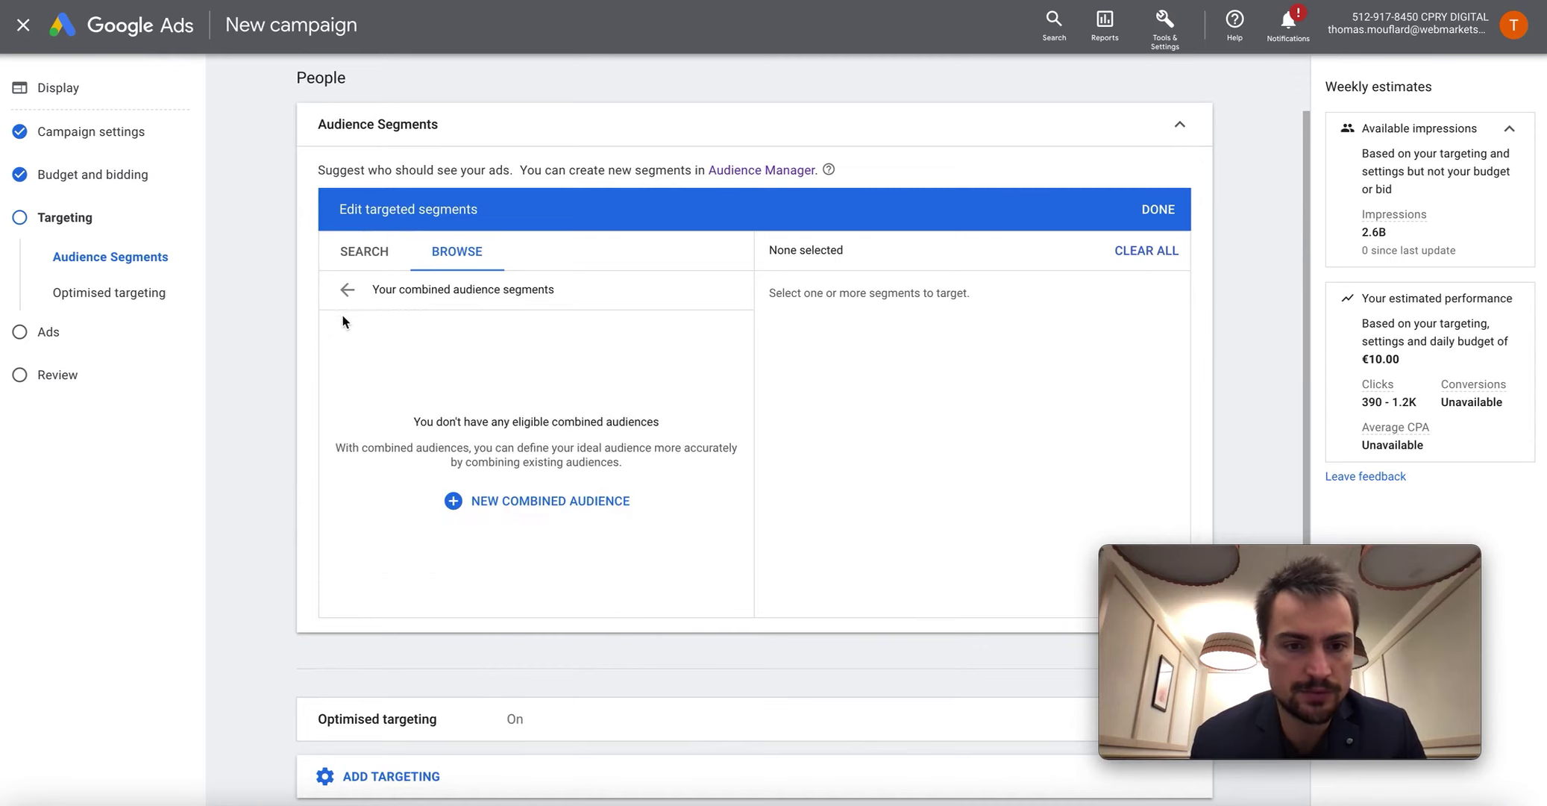
pyautogui.click(346, 292)
pyautogui.click(380, 473)
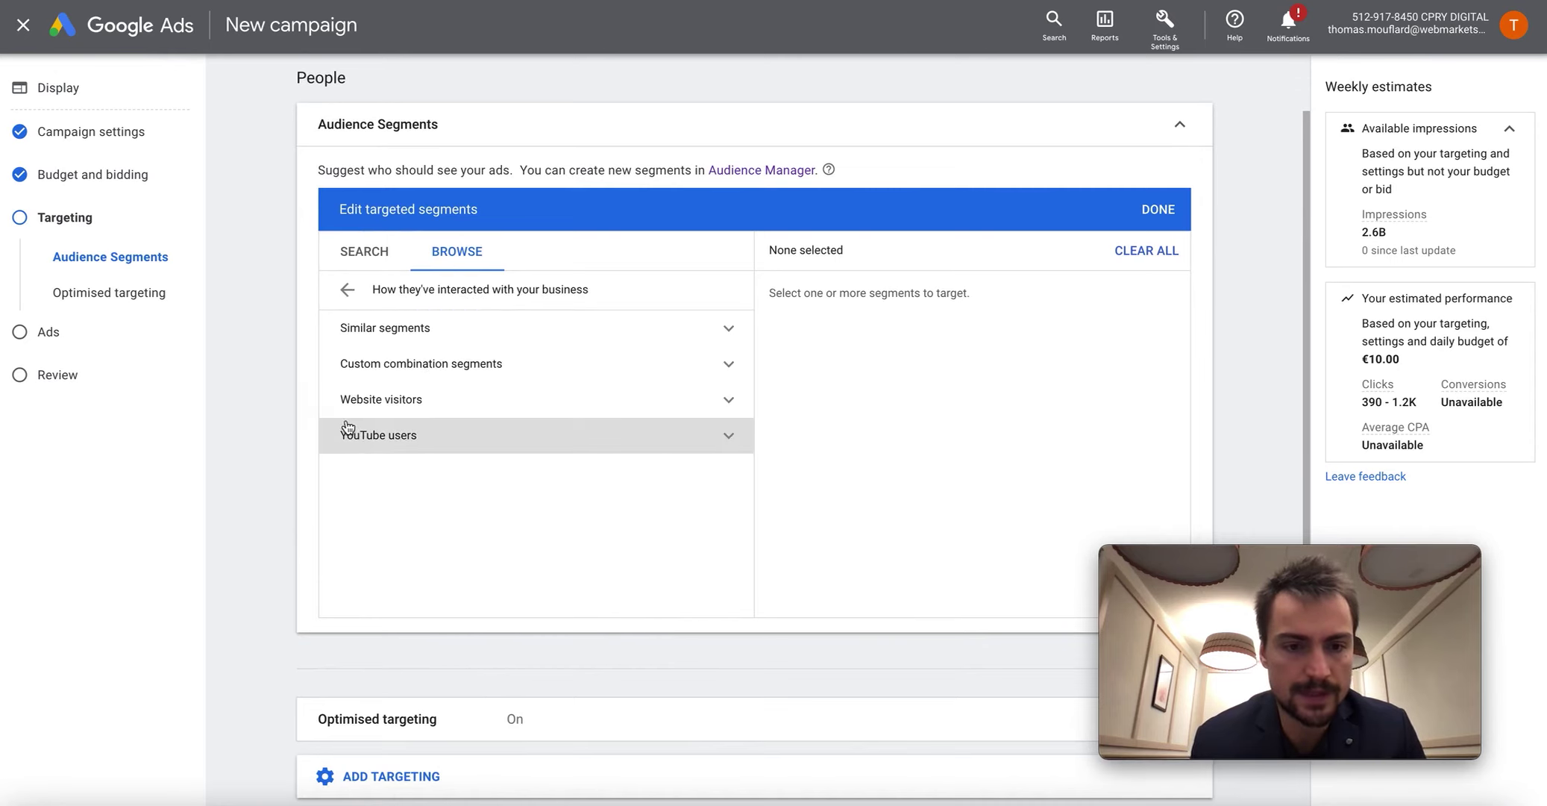
pyautogui.click(381, 436)
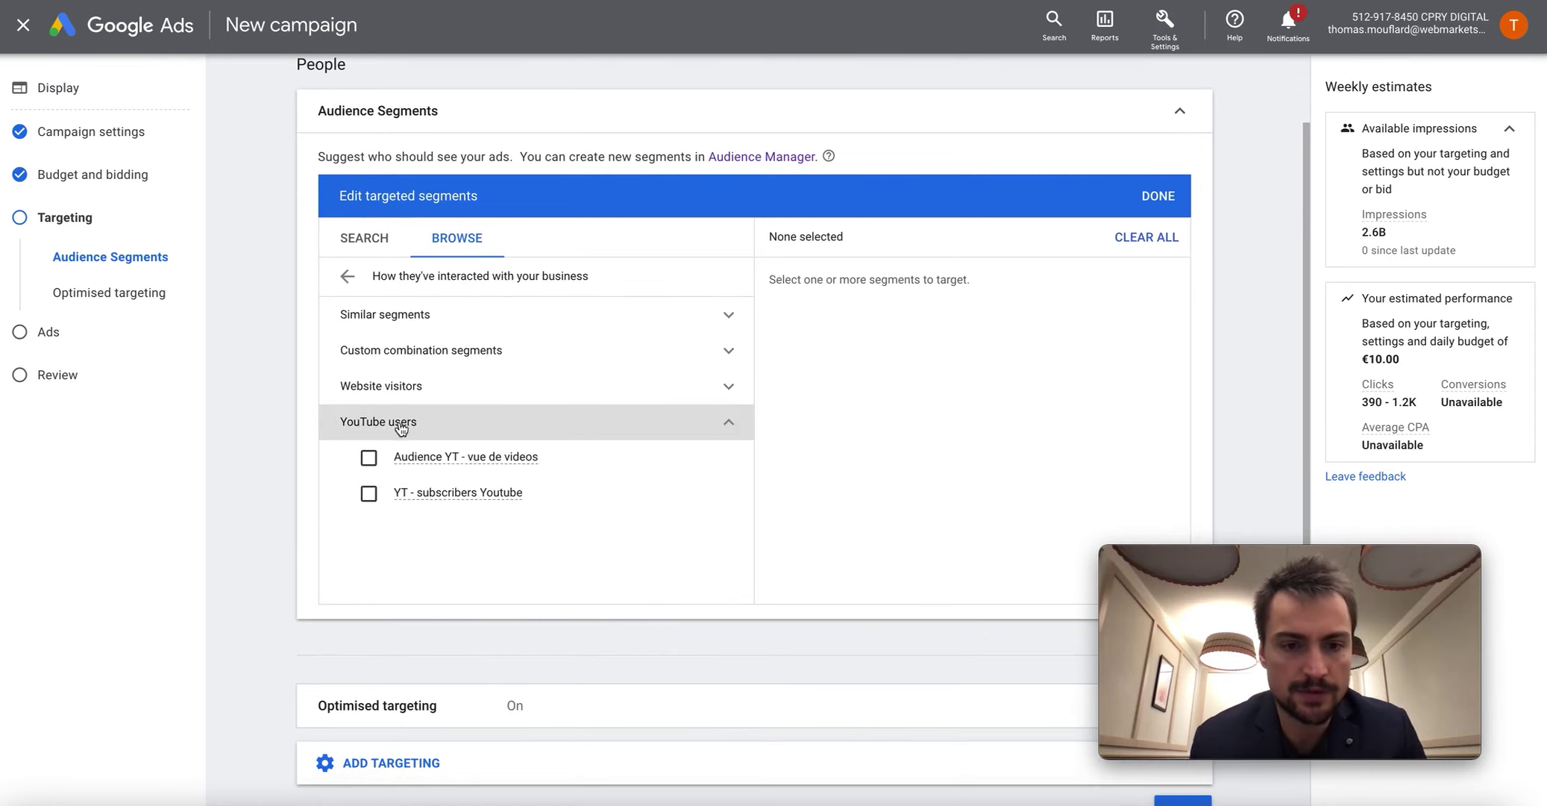
# - Select both YouTube users segments, and deselect Audience YT - vue de videos to target only YT - subscribers Youtube
pyautogui.click(370, 460)
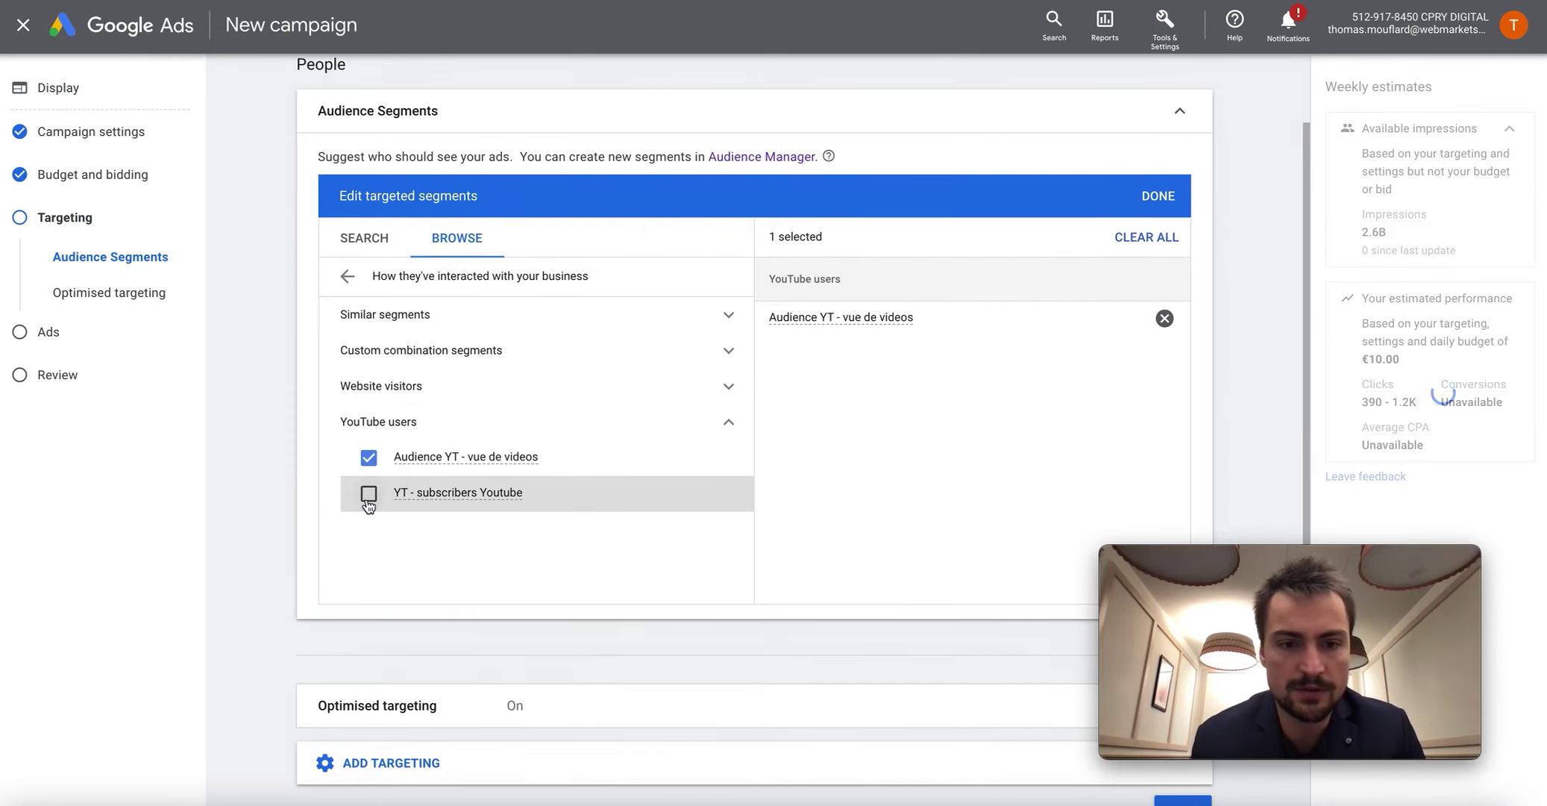
pyautogui.click(369, 495)
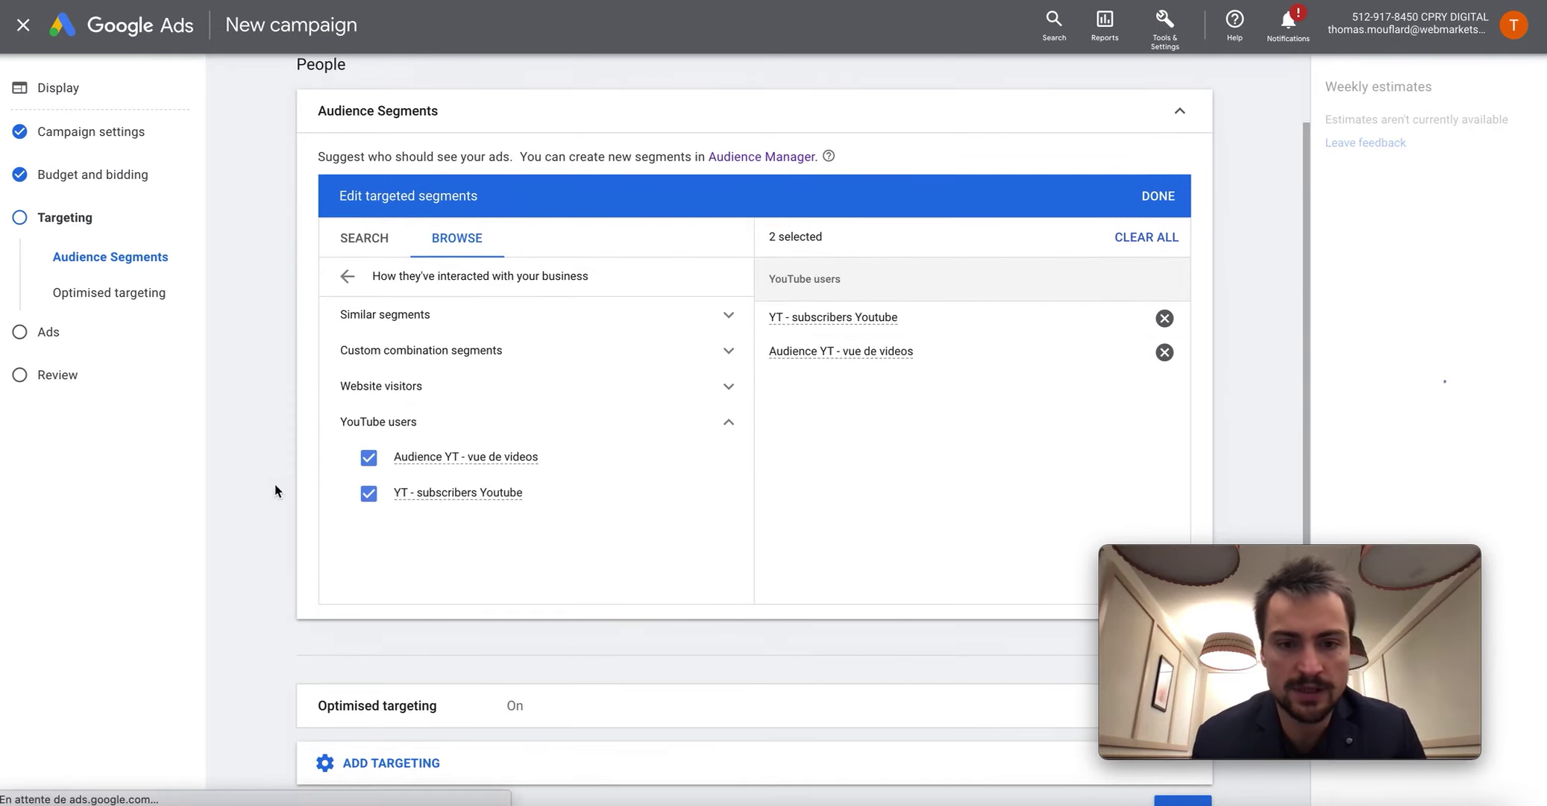
pyautogui.click(369, 457)
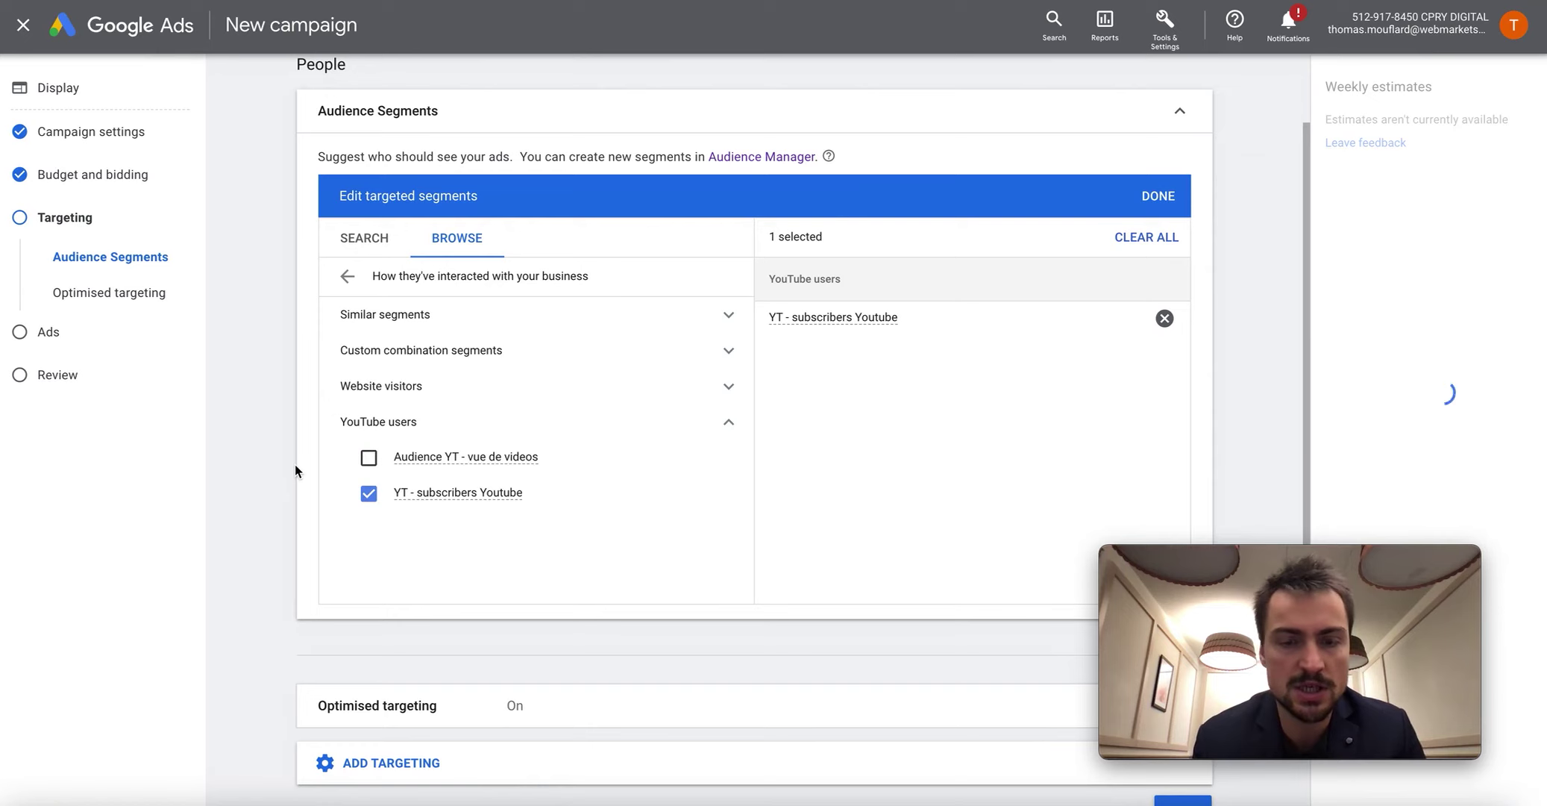
pyautogui.scroll(-1, 295, 464)
pyautogui.scroll(2, 295, 464)
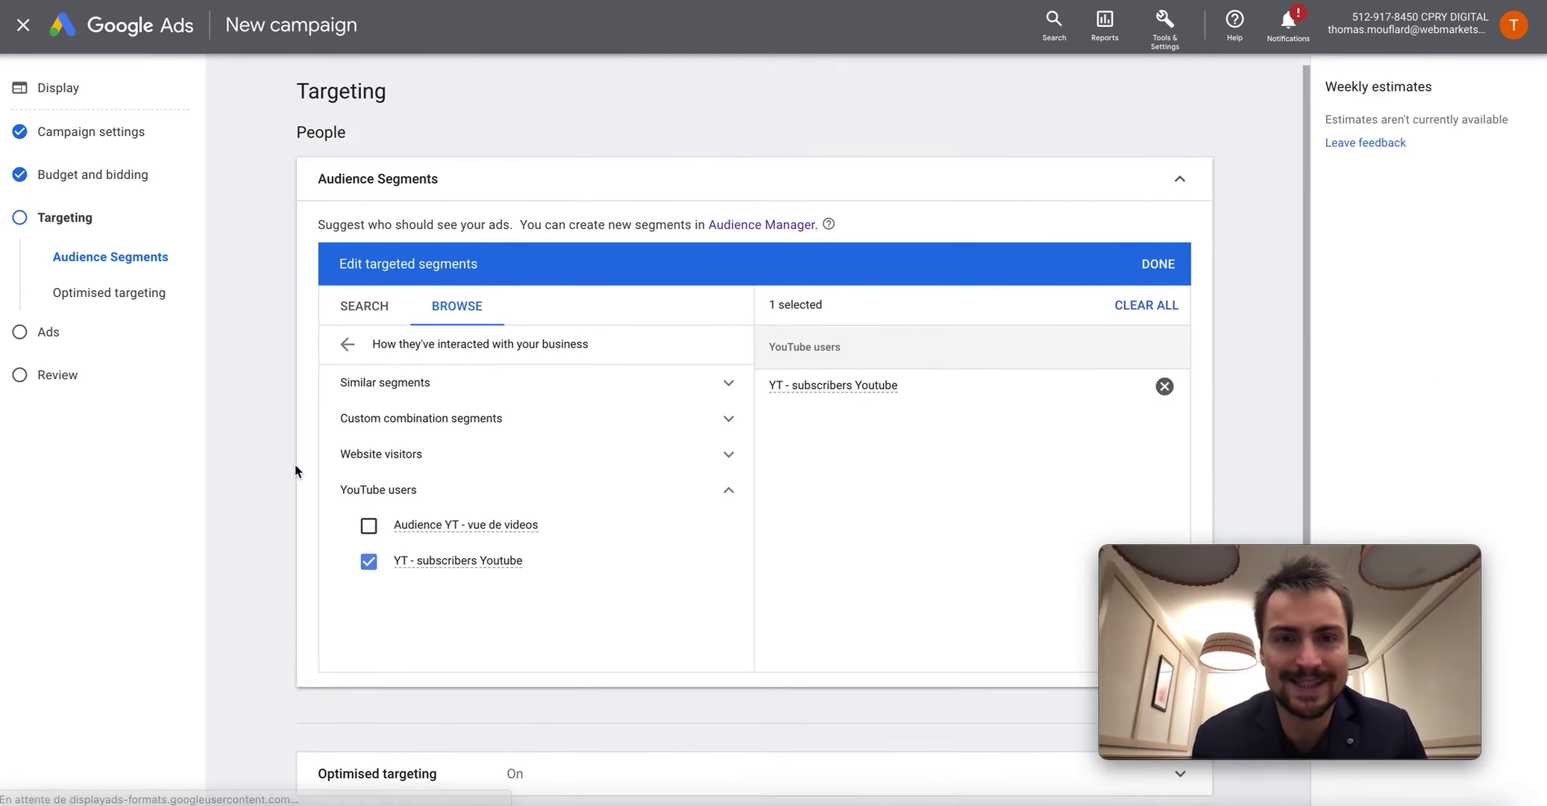